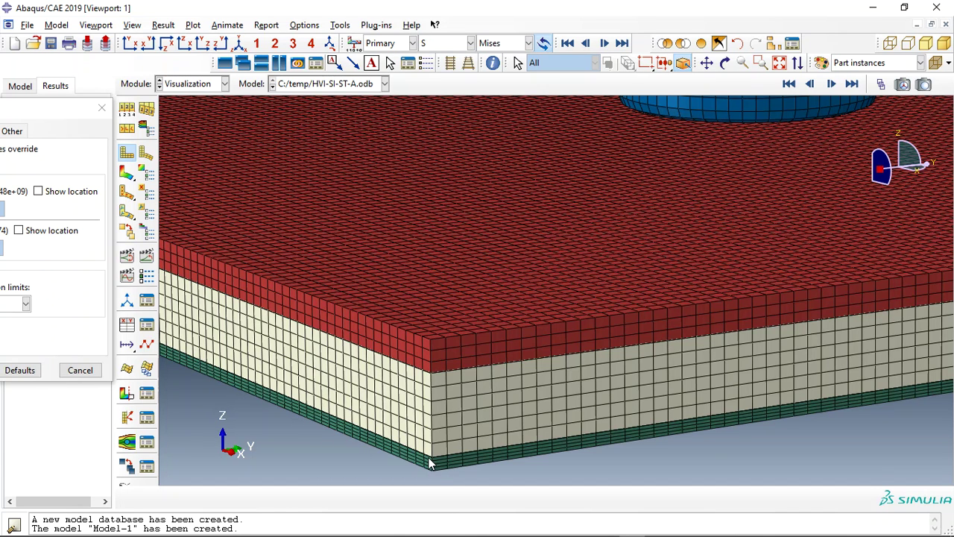
# Step: Cut the sandwich panel and projectile model open with the view cut and display its deformed shape
pyautogui.scroll(-6, 430, 464)
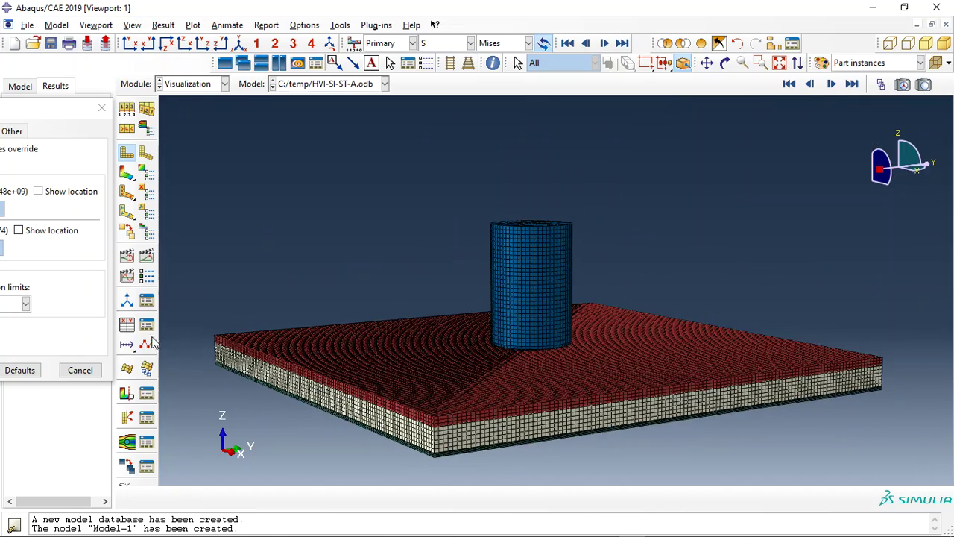
pyautogui.click(125, 393)
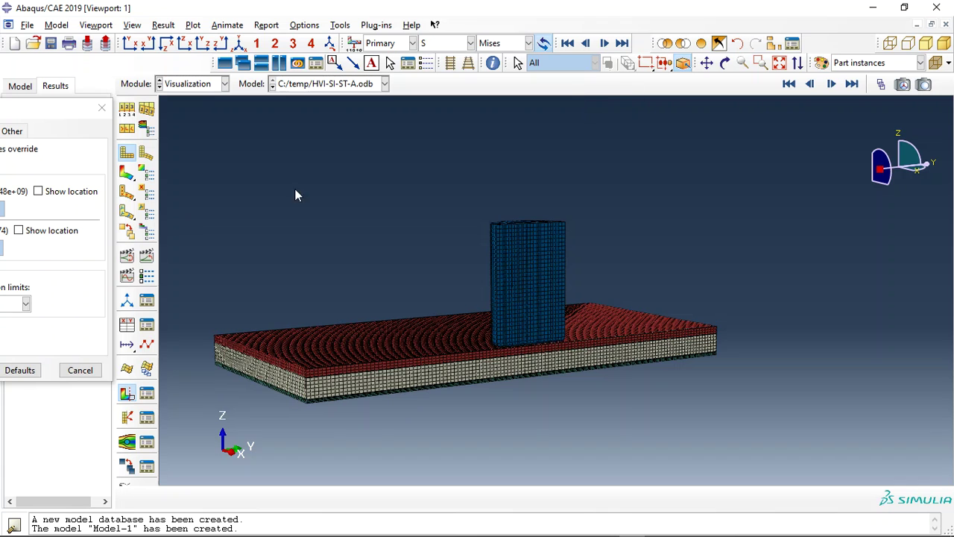
pyautogui.click(145, 156)
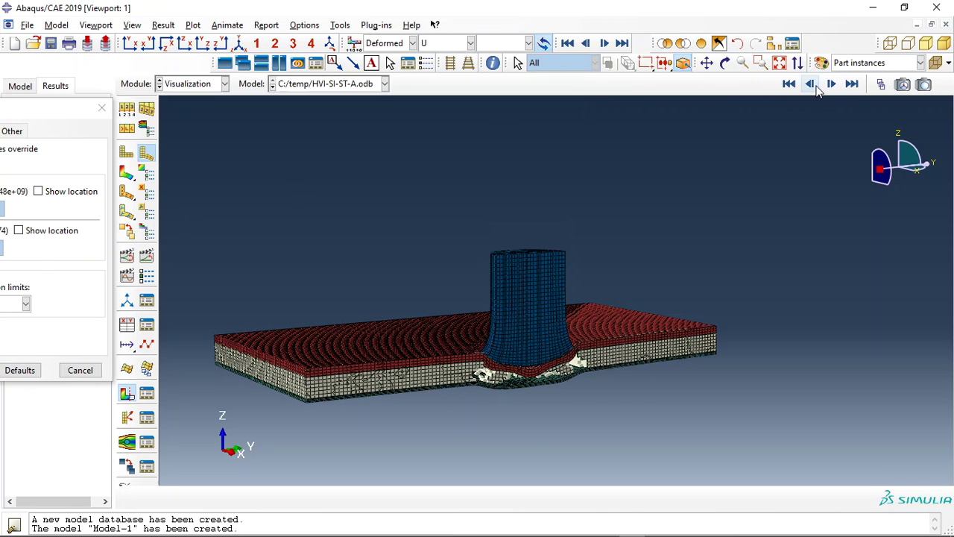
pyautogui.click(725, 63)
pyautogui.moveTo(569, 363); pyautogui.dragTo(629, 328)
pyautogui.press('Escape')
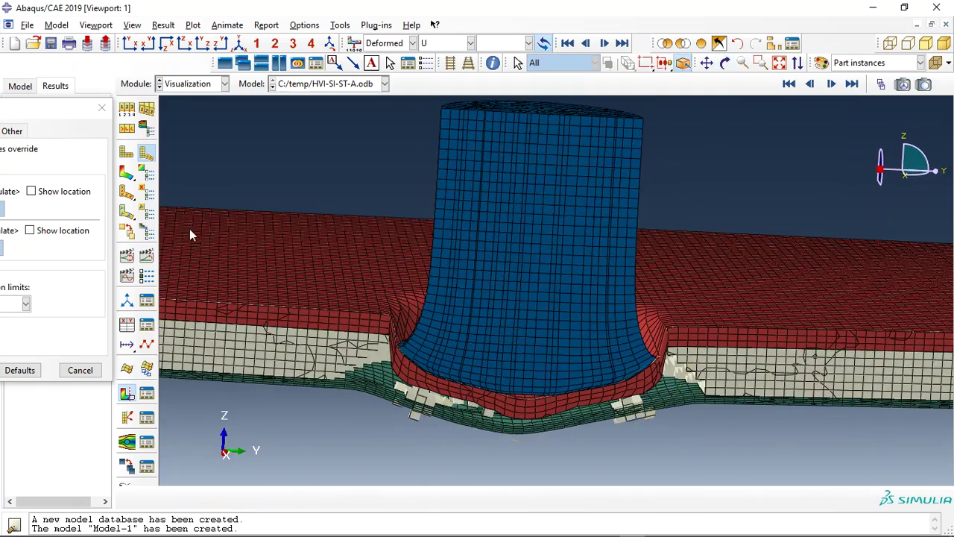
# Step: Plot Mises stress contours on the deformed shape and set the contour maximum limit to 8.504E+08
pyautogui.click(126, 173)
pyautogui.moveTo(55, 109); pyautogui.dragTo(137, 101)
pyautogui.moveTo(73, 106); pyautogui.dragTo(152, 117)
pyautogui.click(120, 183)
pyautogui.click(145, 172)
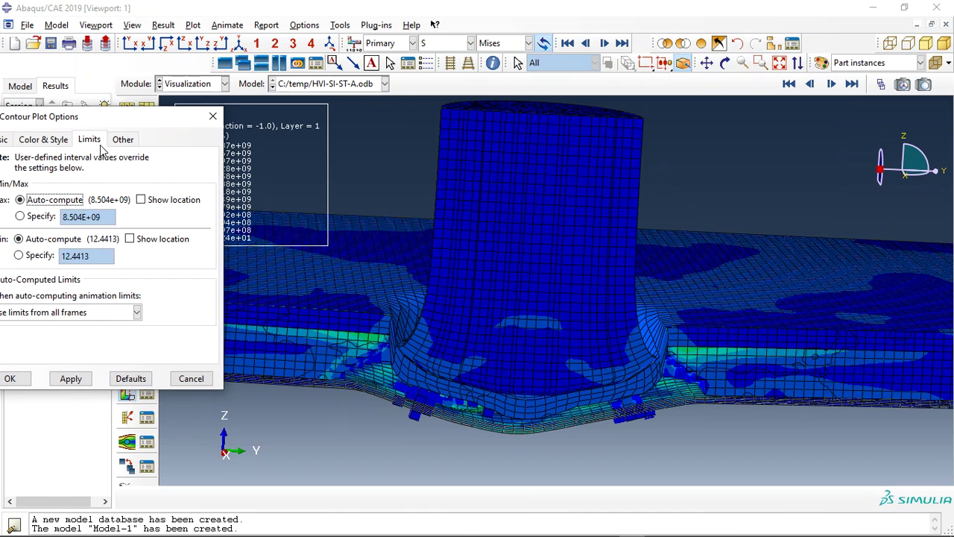
pyautogui.click(41, 216)
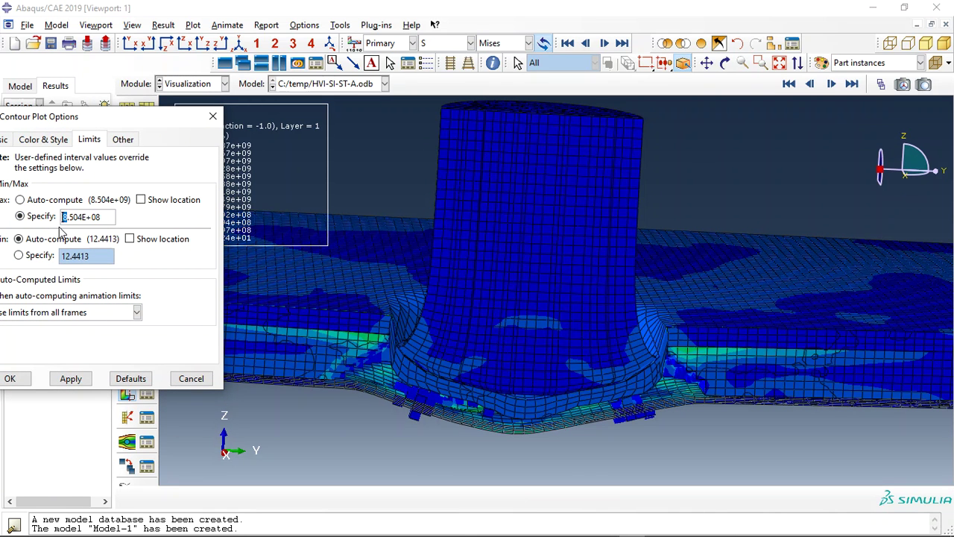
pyautogui.click(69, 382)
pyautogui.moveTo(153, 118); pyautogui.dragTo(31, 126)
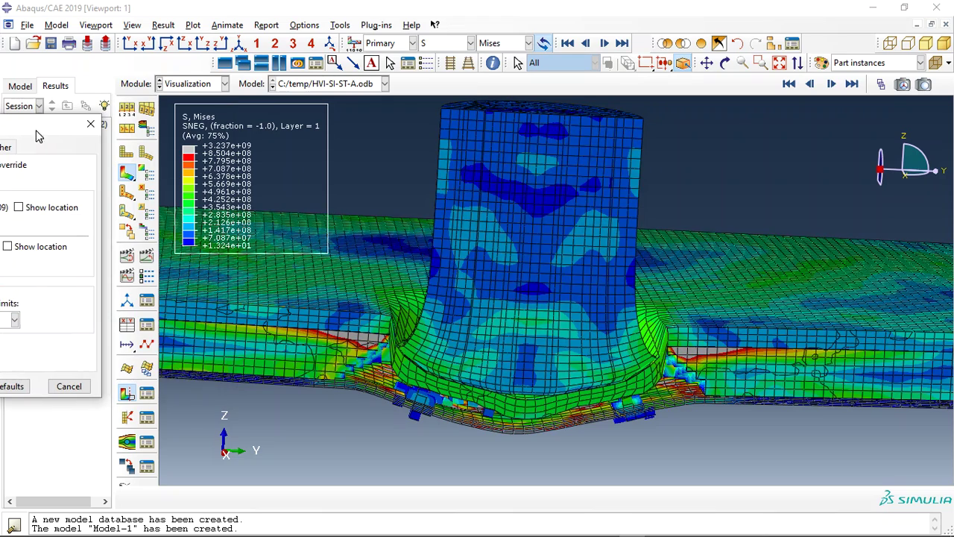
# Step: Play the time-history animation of the Mises stress contours and return to the last frame
pyautogui.click(147, 256)
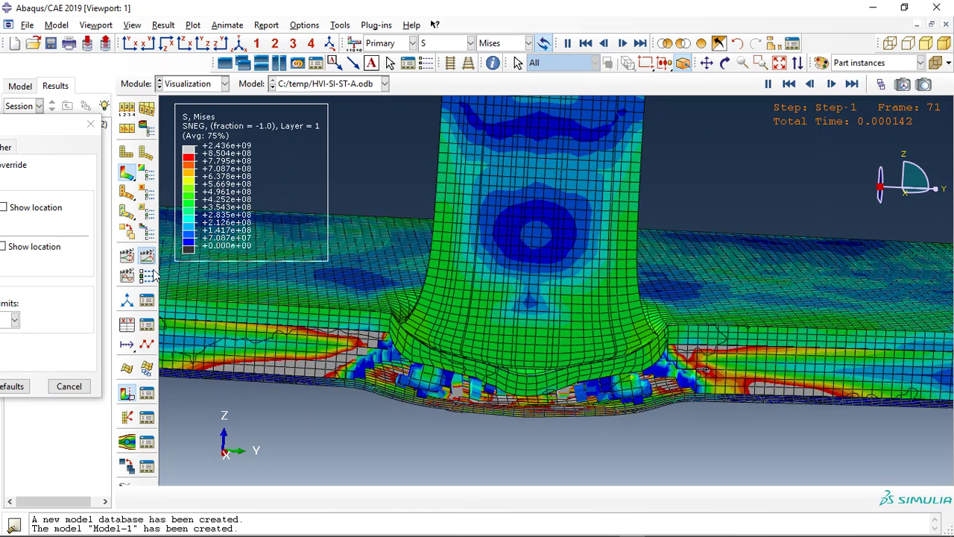
pyautogui.click(852, 85)
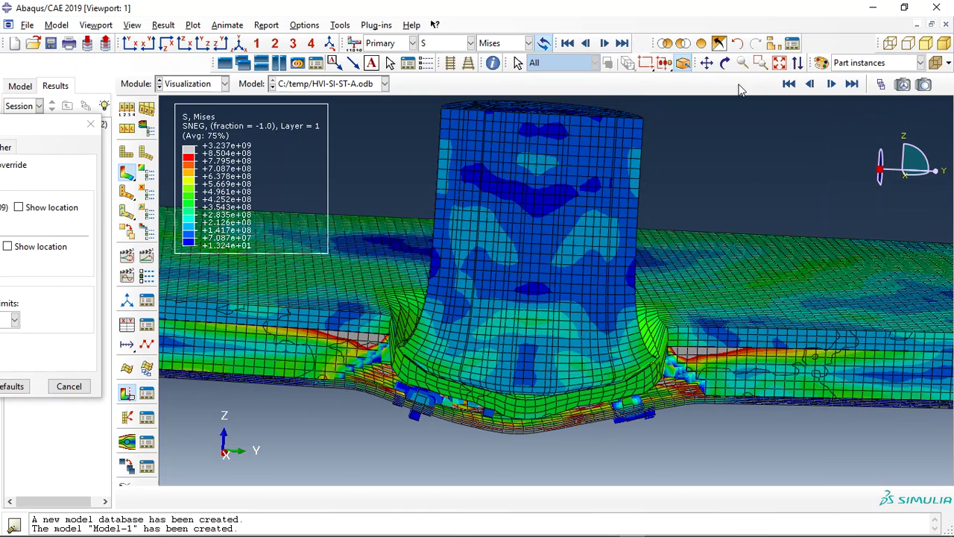
# Step: Display only the COVER-1 and PROJECTILE-1 part instances
pyautogui.click(773, 44)
pyautogui.moveTo(153, 109); pyautogui.dragTo(124, 254)
pyautogui.click(46, 468)
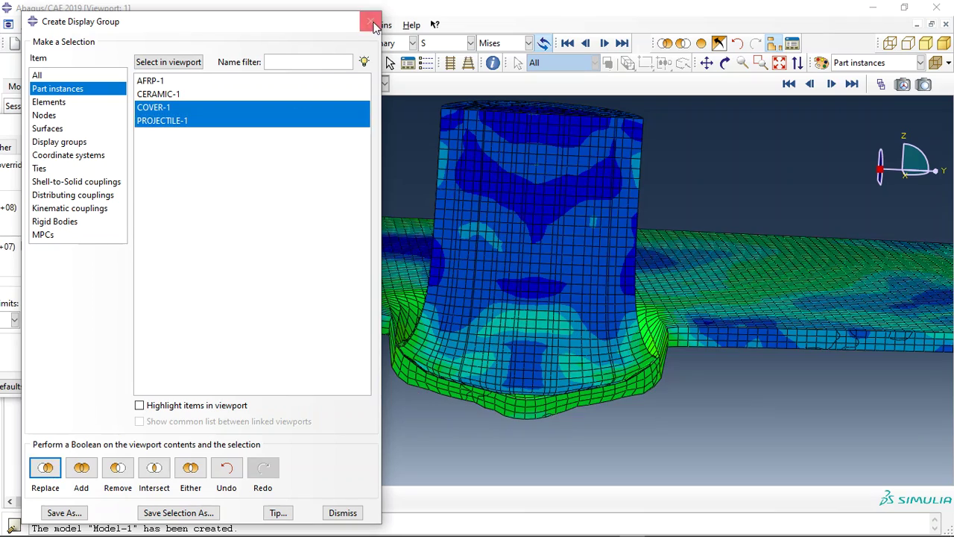
pyautogui.click(373, 22)
# Step: Reset the contour maximum limit to auto-compute for the cover and projectile
pyautogui.click(725, 63)
pyautogui.moveTo(596, 194); pyautogui.dragTo(568, 330)
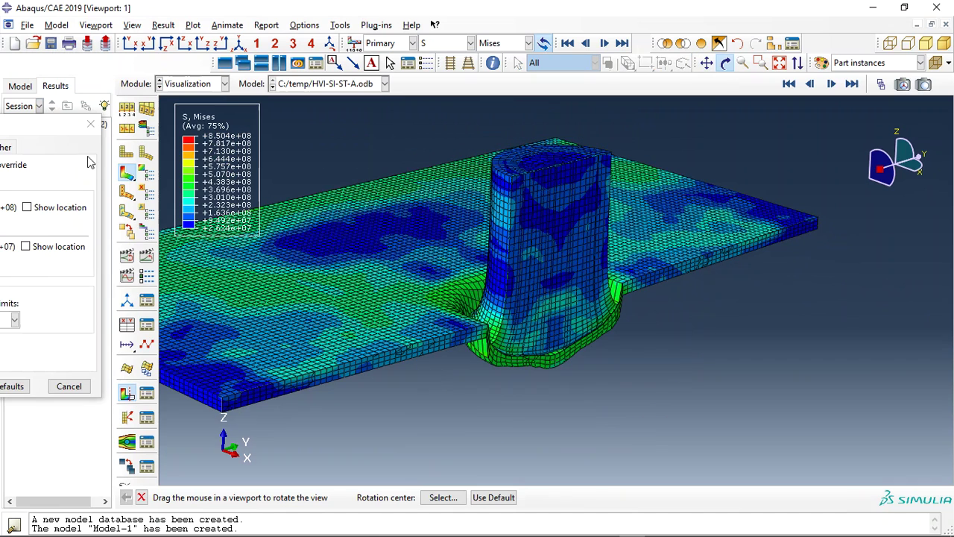
pyautogui.moveTo(43, 123); pyautogui.dragTo(170, 122)
pyautogui.click(34, 207)
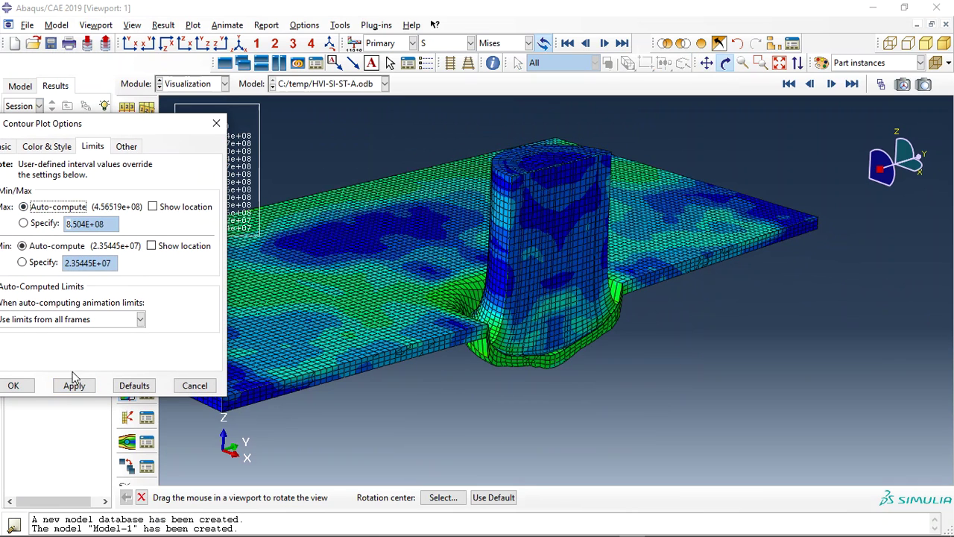
pyautogui.click(74, 386)
pyautogui.moveTo(169, 124); pyautogui.dragTo(2, 124)
# Step: Plot the JCCRT and PEEQ contours on the cover and projectile, and restore the stress S contours
pyautogui.moveTo(407, 305); pyautogui.dragTo(525, 376)
pyautogui.click(455, 44)
pyautogui.click(451, 114)
pyautogui.moveTo(567, 246); pyautogui.dragTo(628, 325)
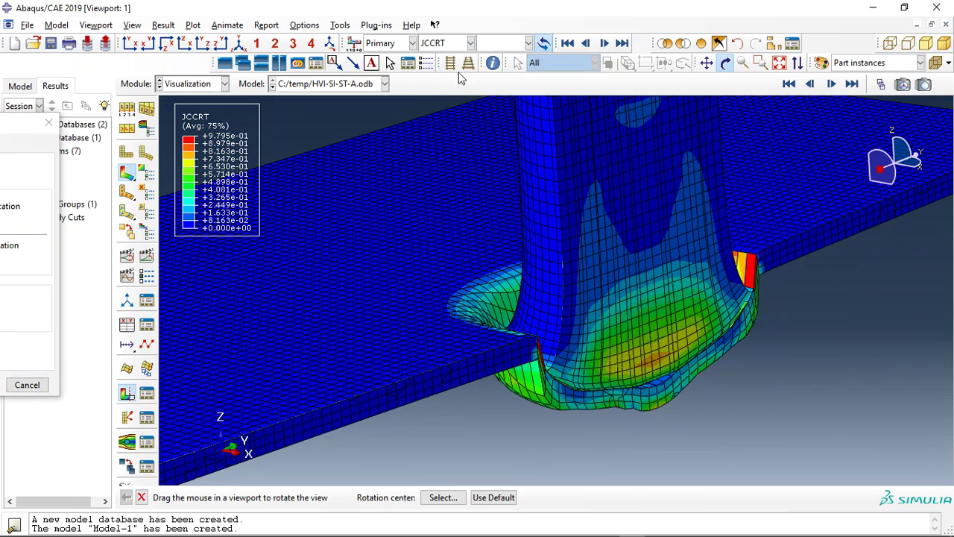
pyautogui.click(471, 44)
pyautogui.click(448, 153)
pyautogui.moveTo(507, 211); pyautogui.dragTo(458, 120)
pyautogui.click(471, 44)
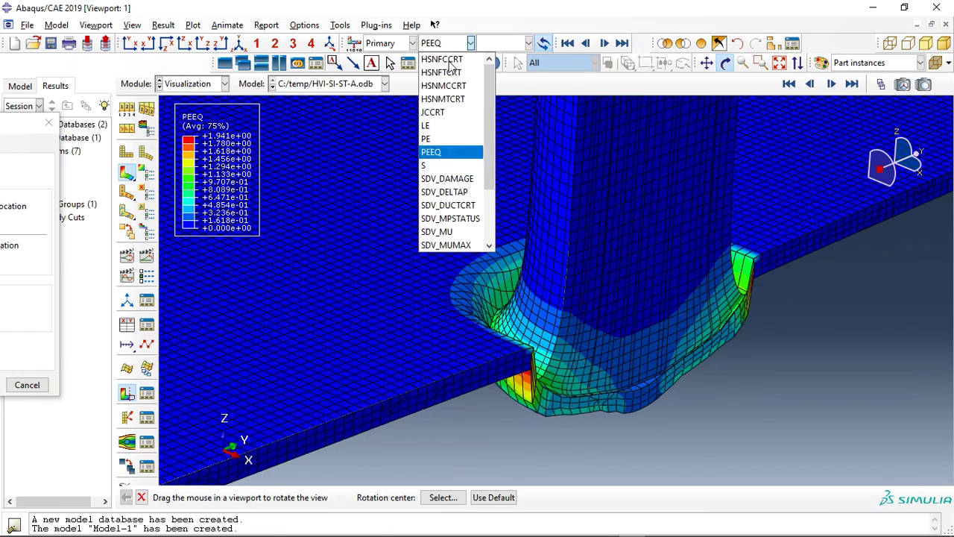
pyautogui.click(436, 163)
# Step: Display only the CERAMIC-1 part instance and turn off the view cut to show the whole plate
pyautogui.click(773, 44)
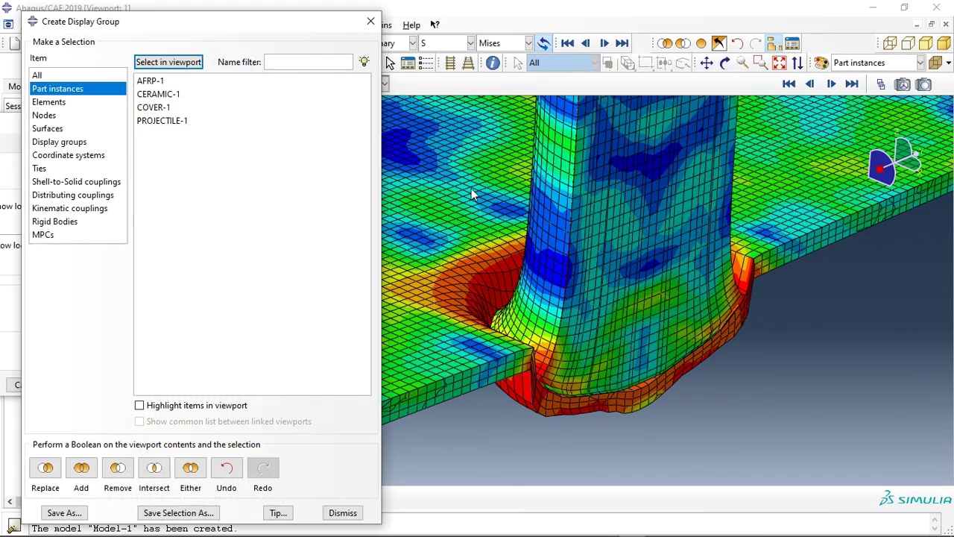
pyautogui.click(178, 95)
pyautogui.click(47, 468)
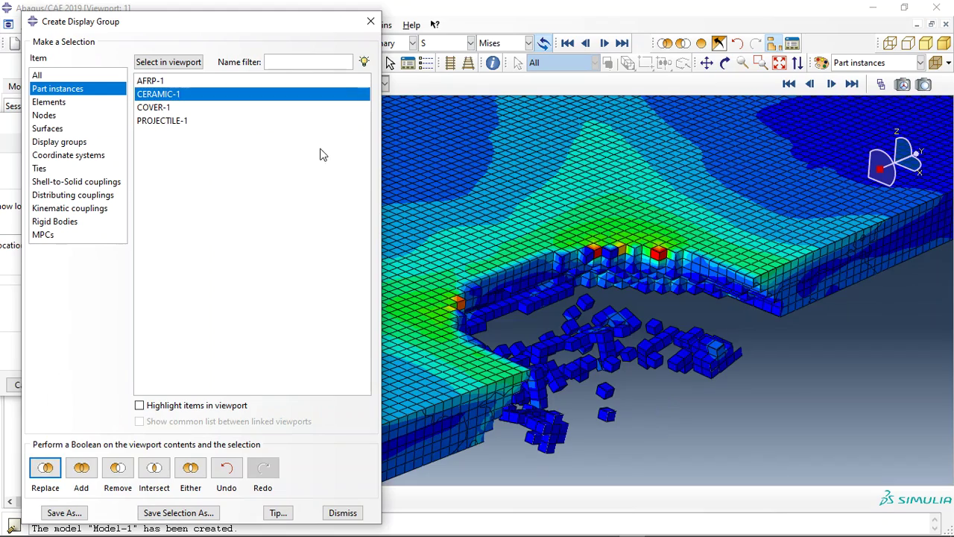
pyautogui.click(370, 21)
pyautogui.click(128, 393)
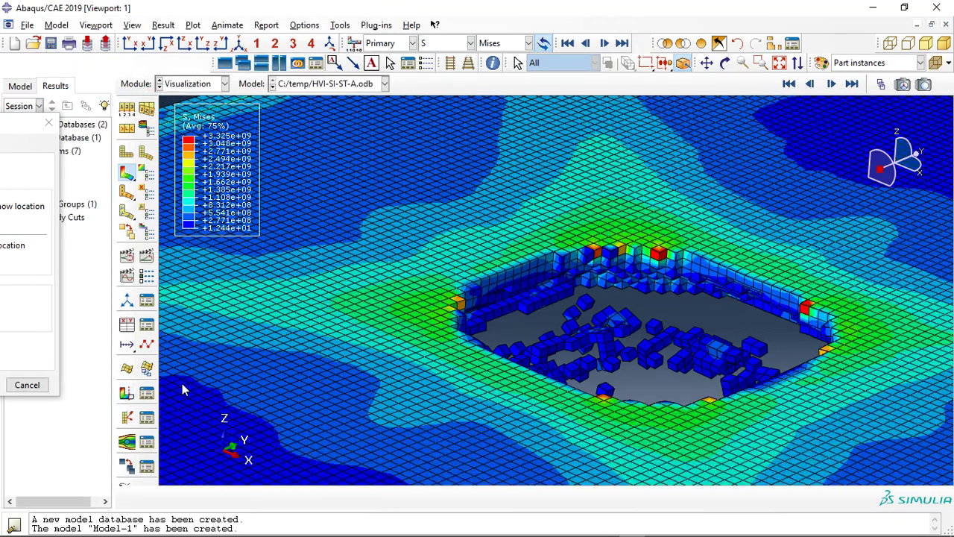
pyautogui.click(154, 42)
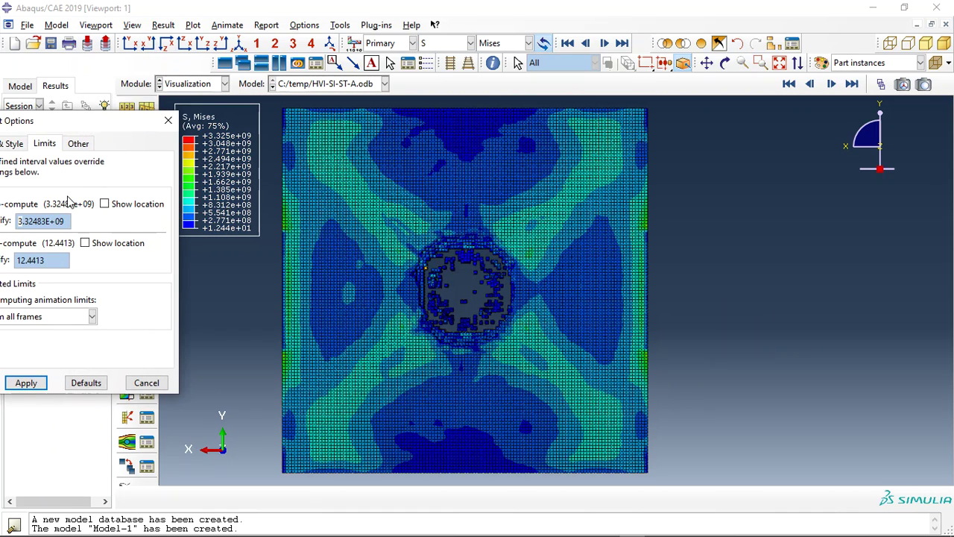
# Step: Set the ceramic's contour maximum limit to 1.32483E+09 and play the time-history animation of the Mises stress
pyautogui.moveTo(53, 120); pyautogui.dragTo(103, 118)
pyautogui.click(39, 217)
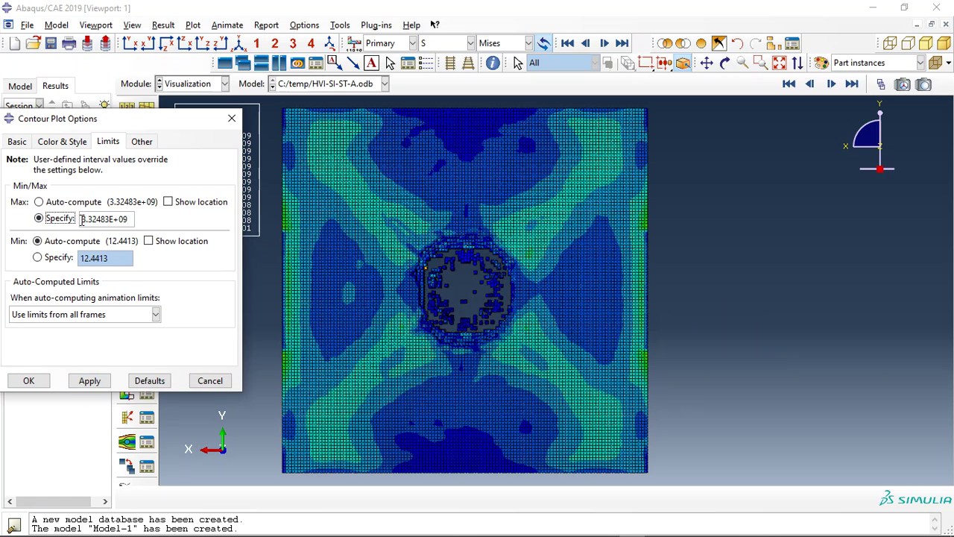
pyautogui.click(89, 381)
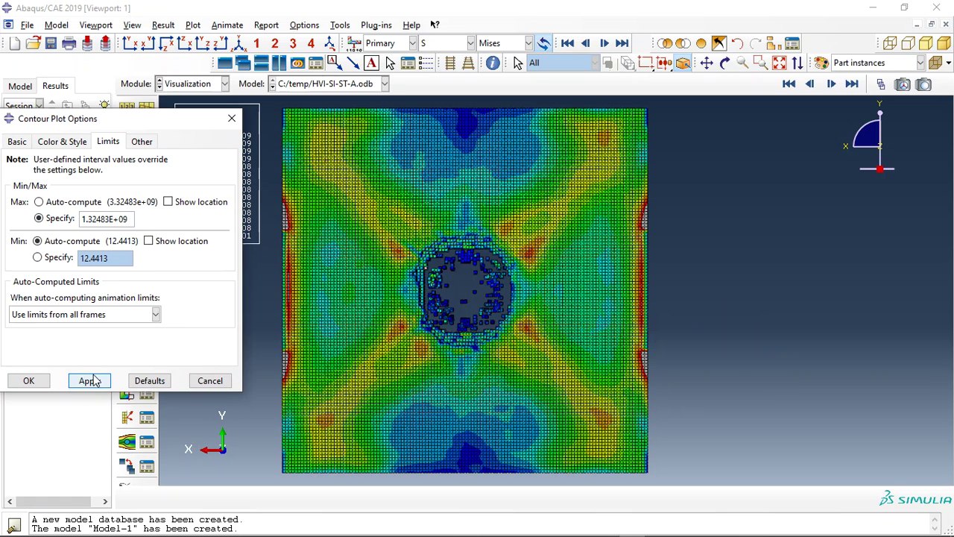
pyautogui.moveTo(167, 129); pyautogui.dragTo(2, 137)
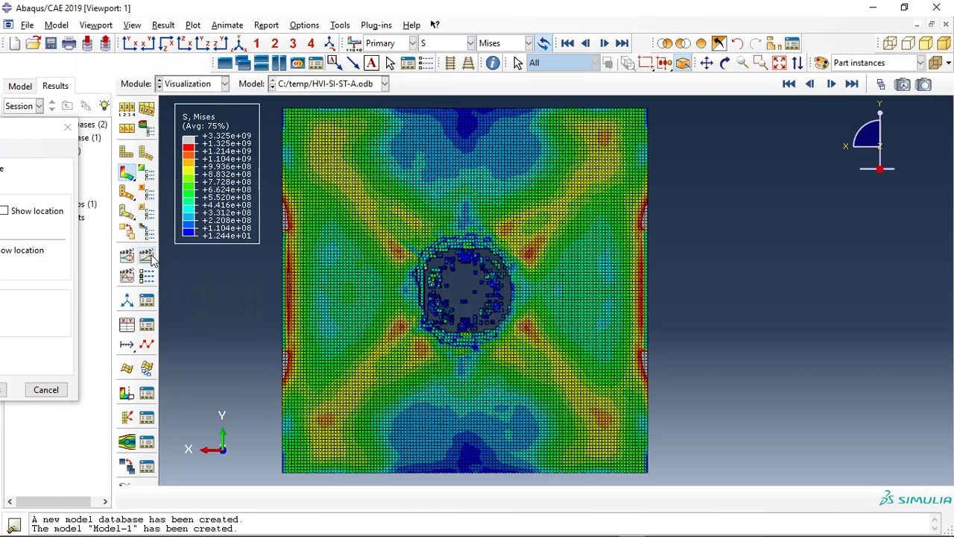
pyautogui.click(147, 257)
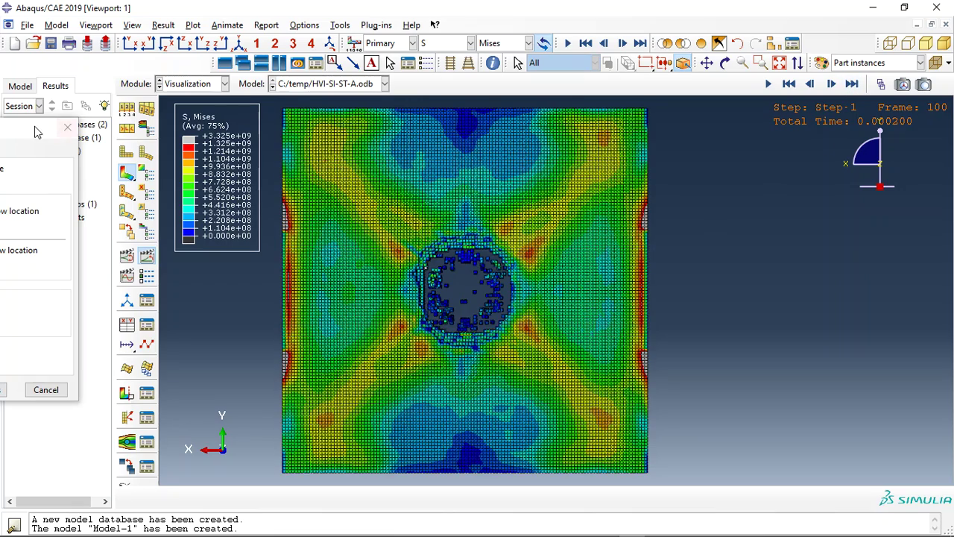
# Step: Return the ceramic plate's contour maximum limit to auto-compute
pyautogui.moveTo(37, 132); pyautogui.dragTo(272, 134)
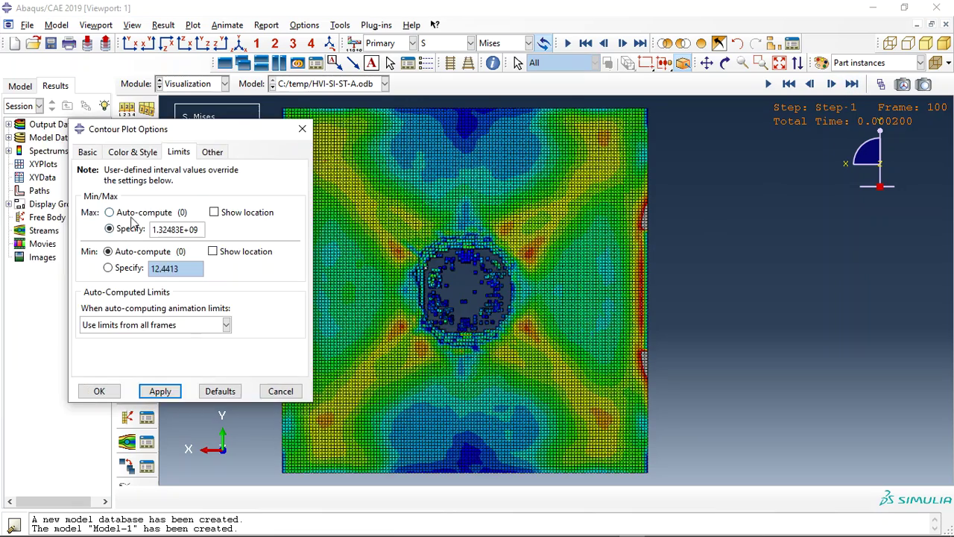
pyautogui.click(166, 396)
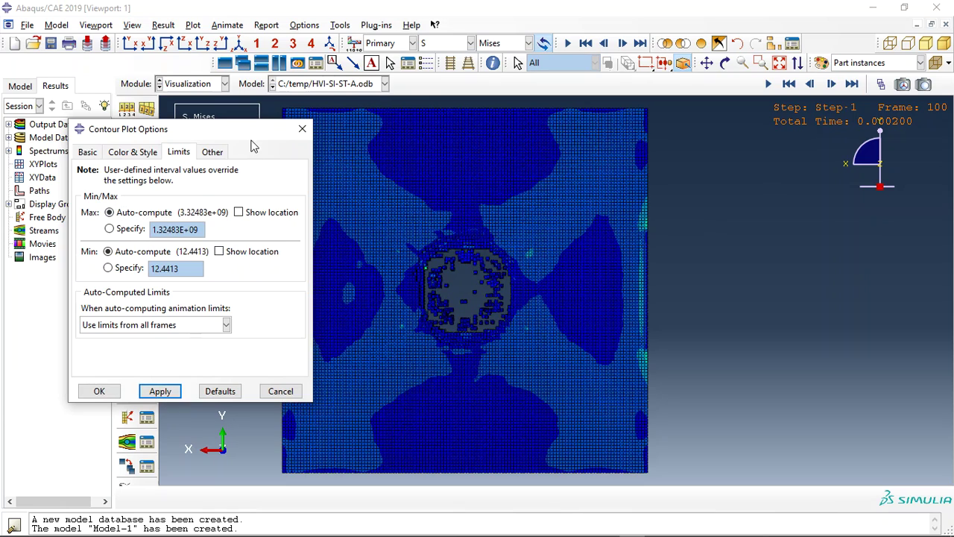
pyautogui.moveTo(265, 129); pyautogui.dragTo(59, 122)
# Step: Animate the SDV_DAMAGE contours over time on the ceramic plate and hide the mesh lines between elements
pyautogui.click(462, 43)
pyautogui.click(452, 184)
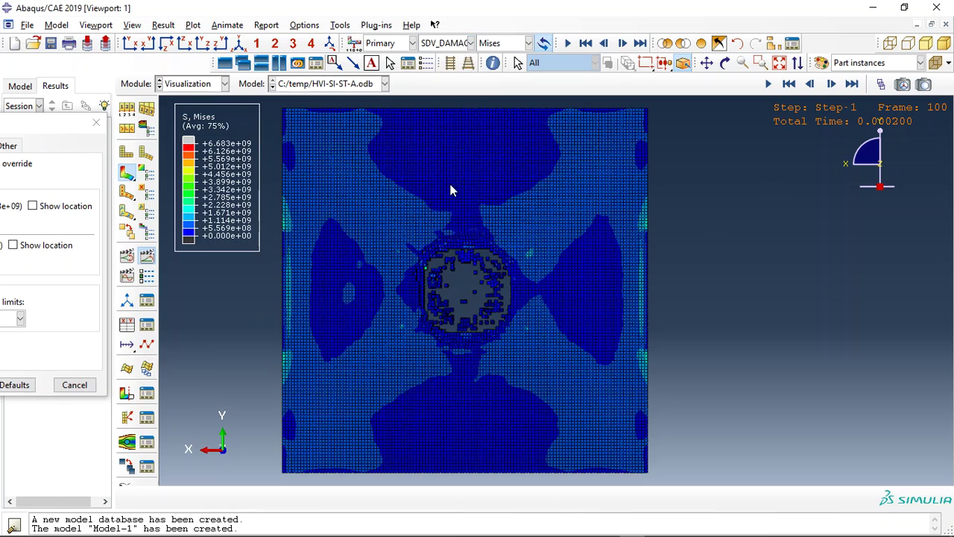
pyautogui.click(148, 257)
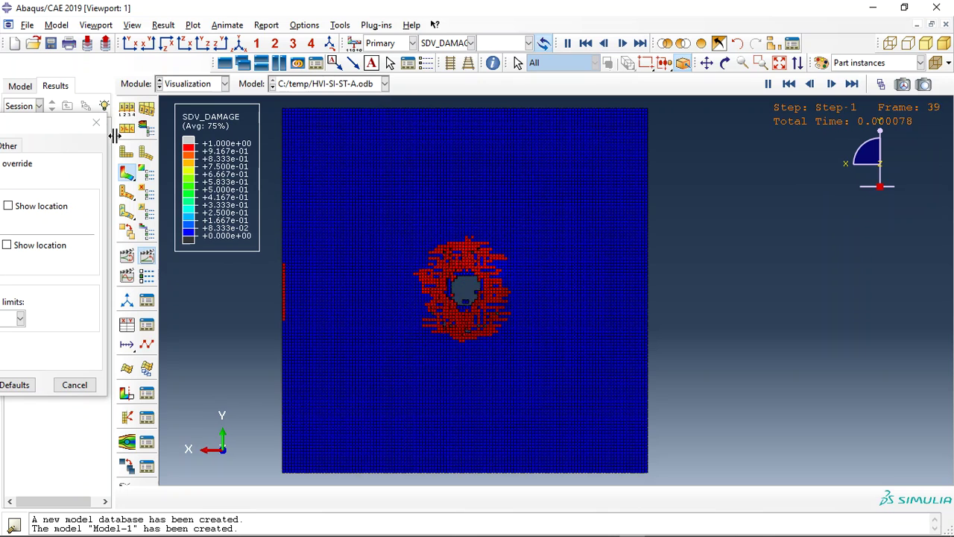
pyautogui.click(127, 110)
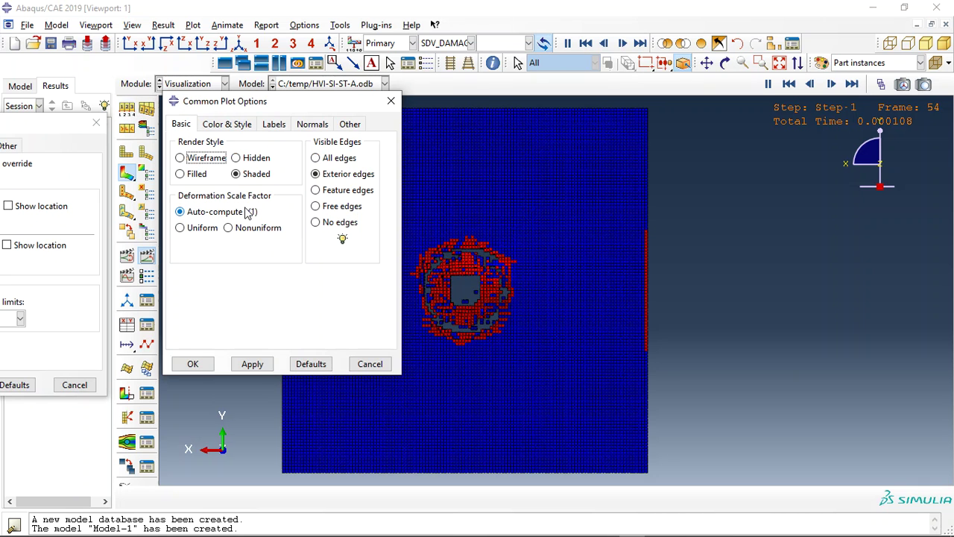
pyautogui.click(197, 363)
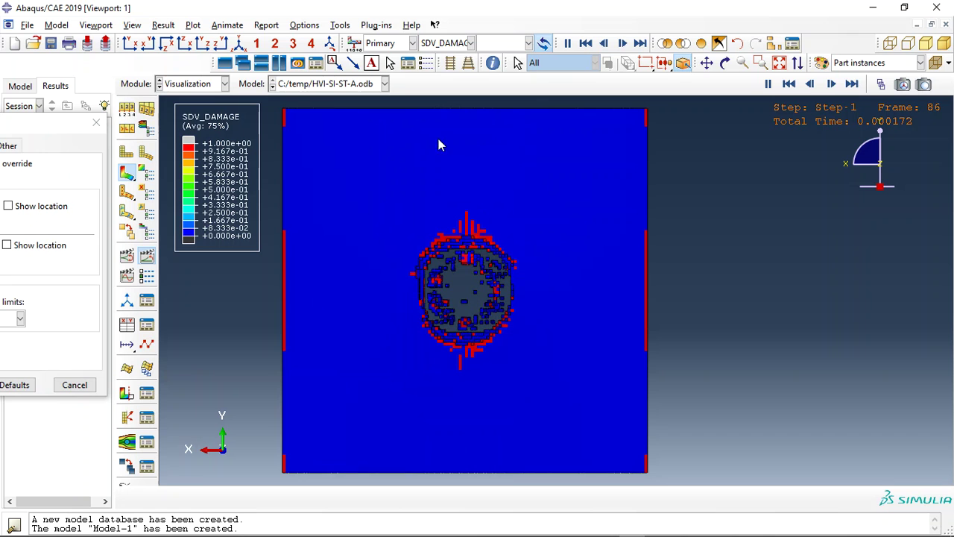
# Step: Plot the SDV_DELTAP contours and switch to SDV_DUCTCRT on the animated ceramic plate
pyautogui.click(445, 43)
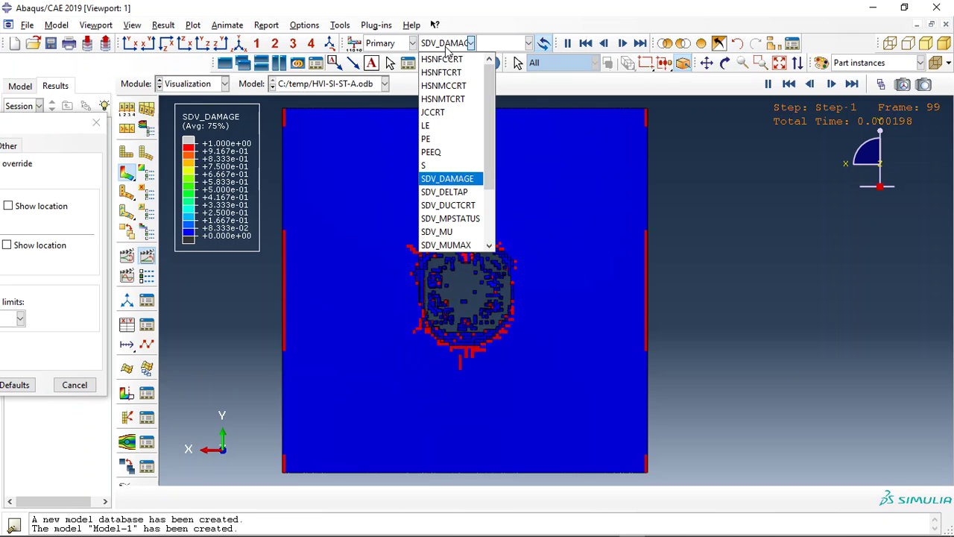
pyautogui.click(452, 192)
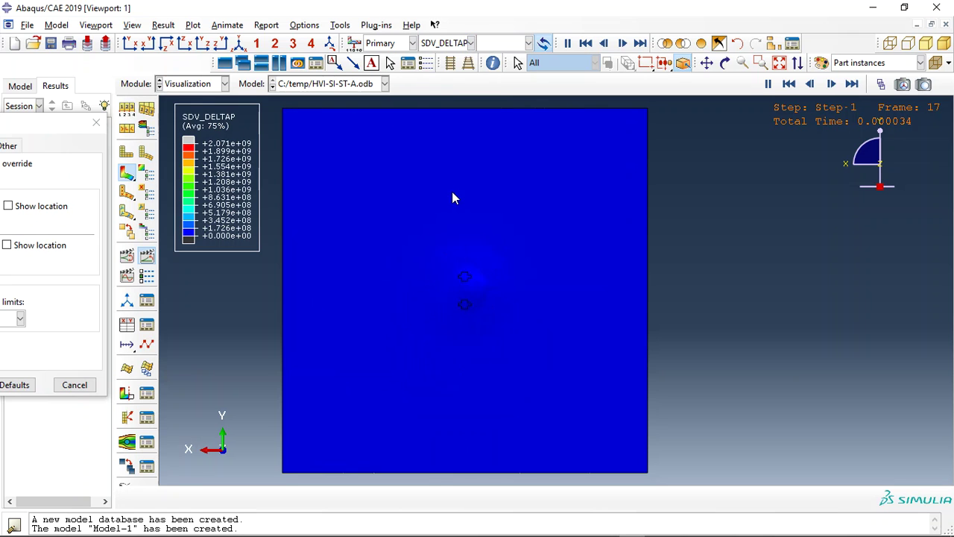
pyautogui.click(448, 44)
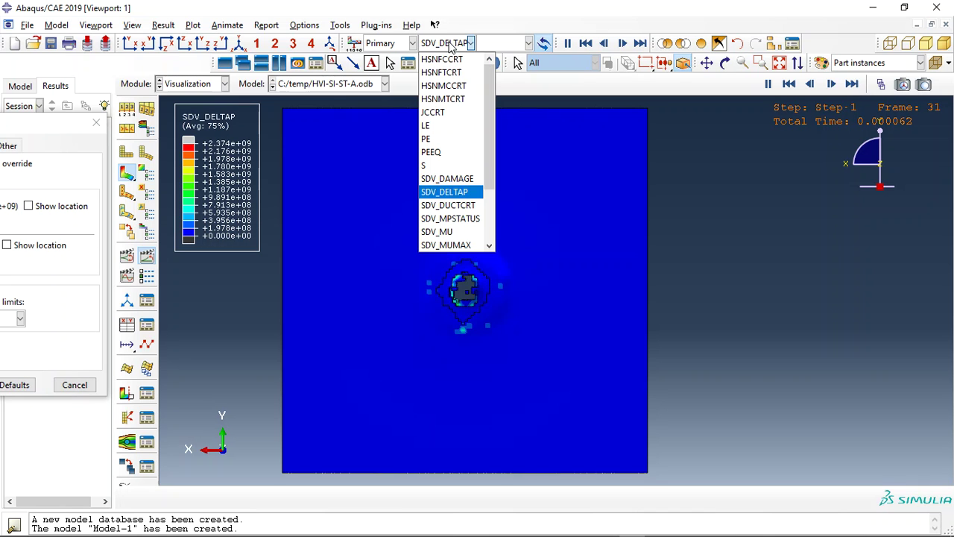
pyautogui.click(452, 205)
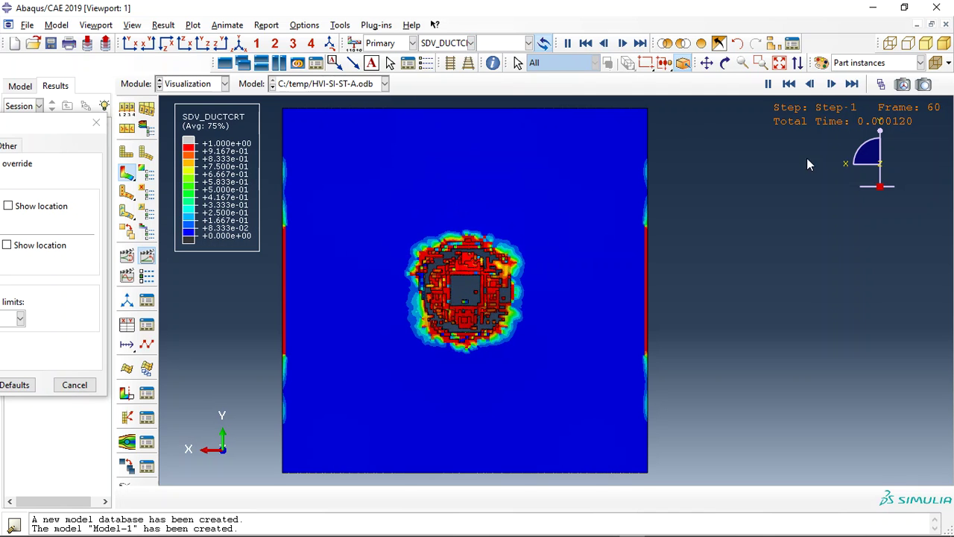
# Step: Plot the SDV_MUMAX contours and switch to SDV_YIELD on the ceramic plate
pyautogui.click(448, 43)
pyautogui.scroll(-2, 444, 172)
pyautogui.click(445, 167)
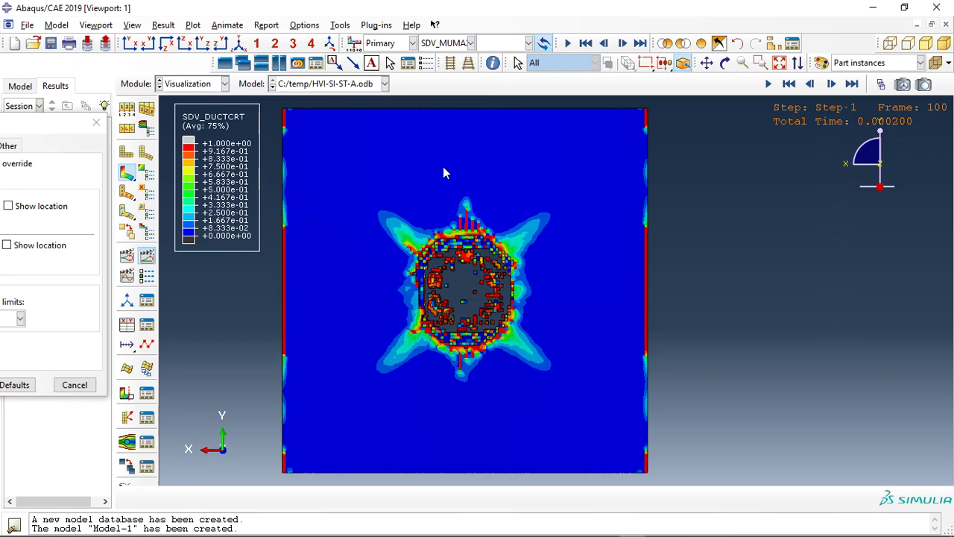
pyautogui.click(471, 43)
pyautogui.click(453, 207)
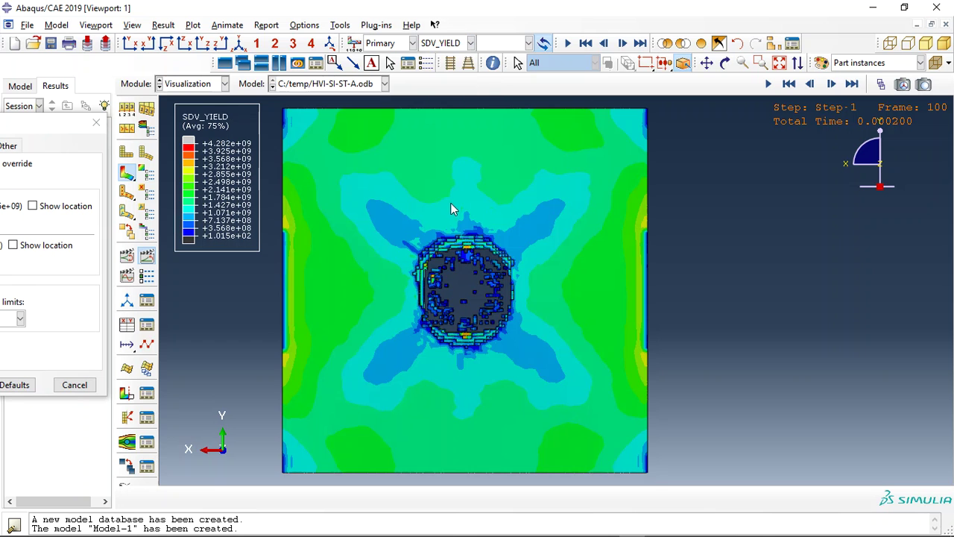
# Step: Plot the displacement magnitude U and display only the AFRP-1 part instance, viewing its impact dent at an angle
pyautogui.click(440, 45)
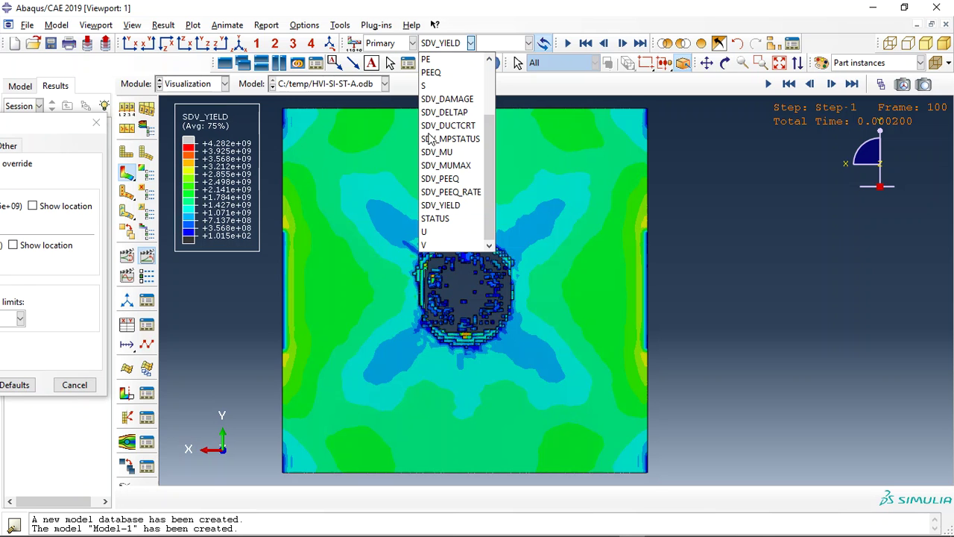
pyautogui.click(429, 232)
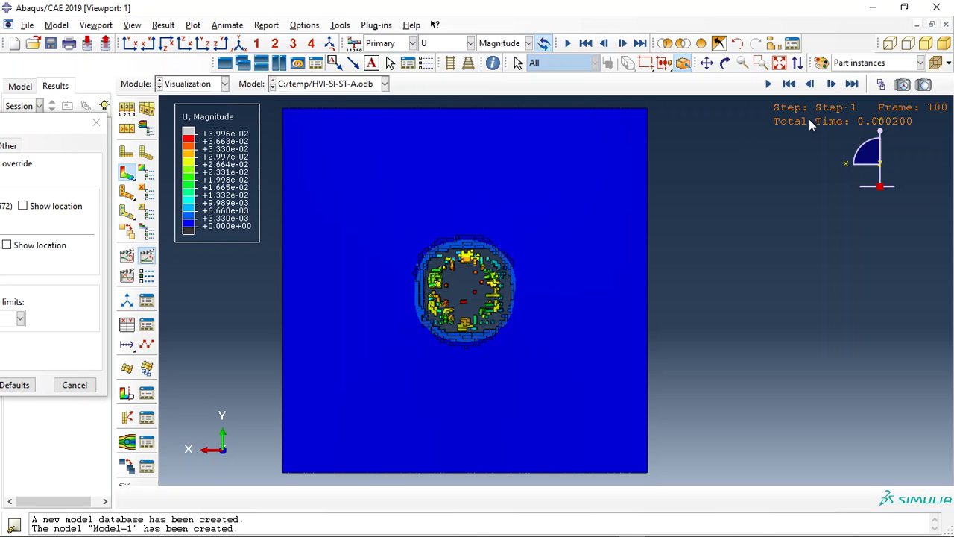
pyautogui.click(778, 64)
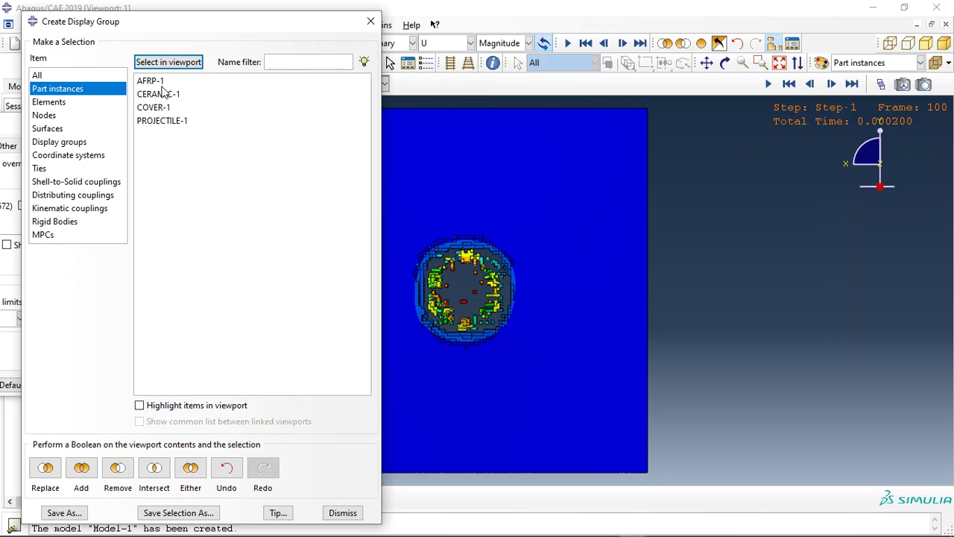
pyautogui.click(156, 82)
pyautogui.click(45, 467)
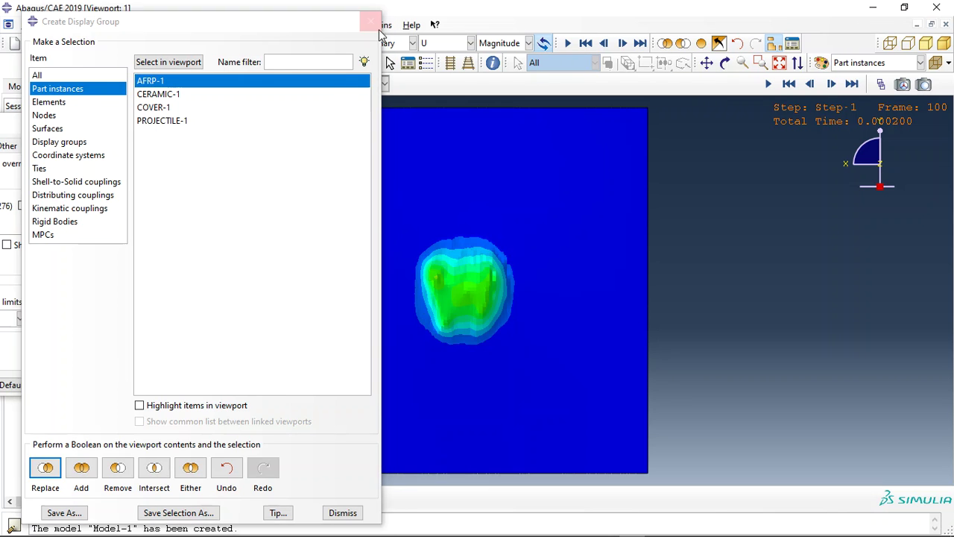
pyautogui.click(371, 25)
pyautogui.click(724, 63)
pyautogui.moveTo(478, 313); pyautogui.dragTo(190, 288)
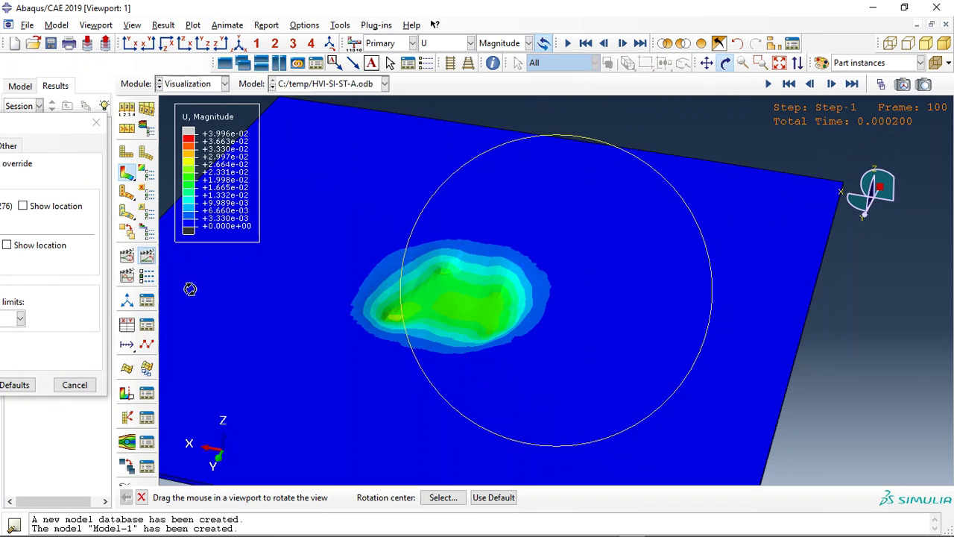
# Step: Plot the Mises stress S on the AFRP layer and set the contour maximum limit to 8.504E+08
pyautogui.click(471, 43)
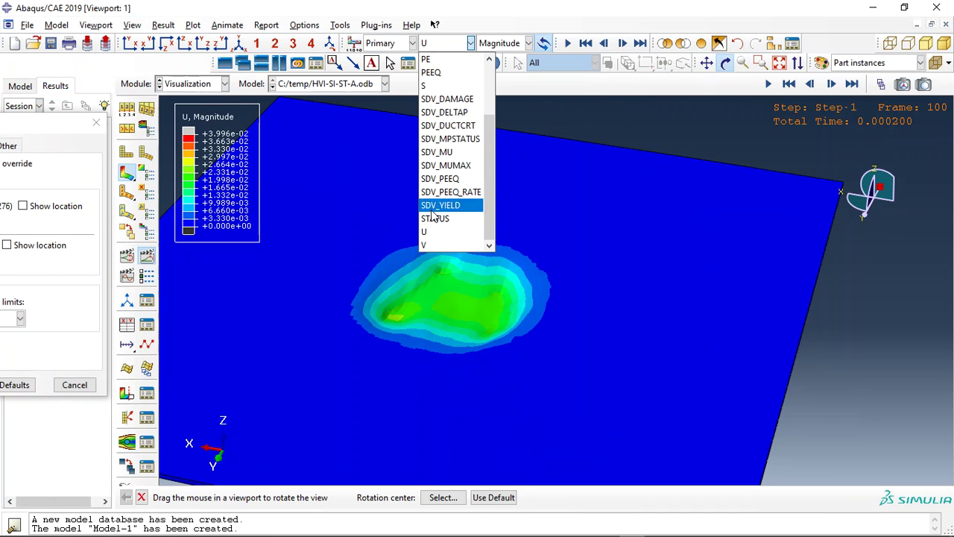
pyautogui.click(436, 87)
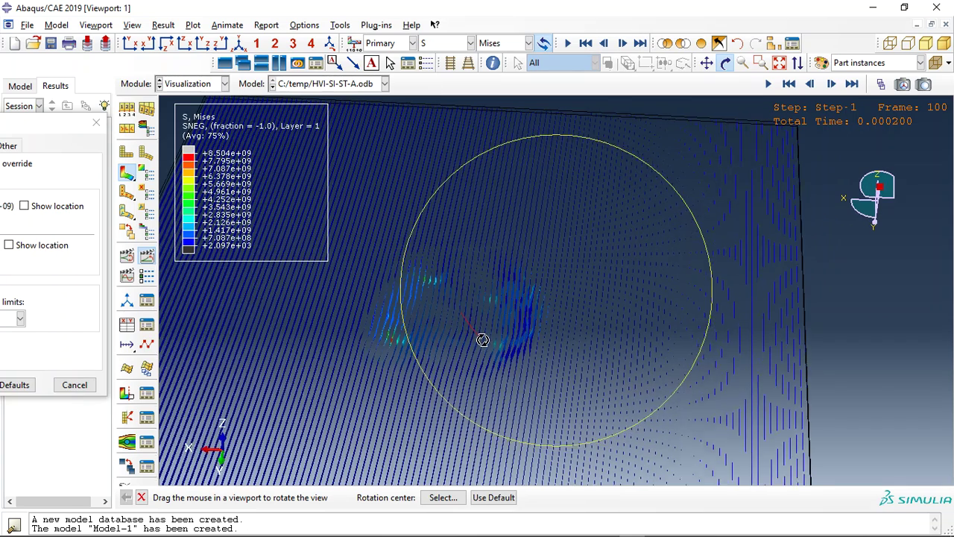
pyautogui.moveTo(64, 129); pyautogui.dragTo(221, 111)
pyautogui.click(63, 202)
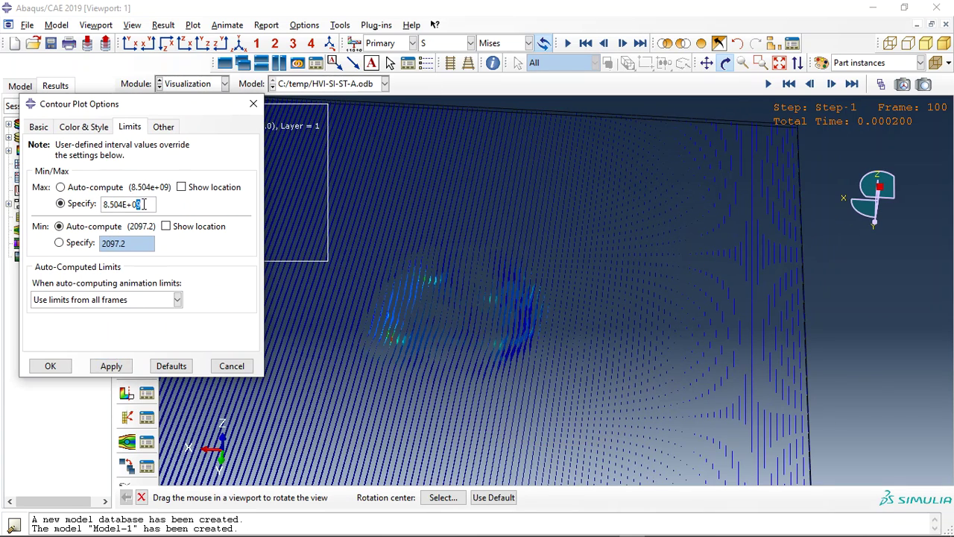
pyautogui.click(110, 366)
pyautogui.moveTo(198, 98); pyautogui.dragTo(24, 106)
# Step: Animate the Mises stress over time on the dented area of the AFRP layer and go to the last frame
pyautogui.moveTo(498, 291); pyautogui.dragTo(428, 320)
pyautogui.moveTo(707, 262); pyautogui.dragTo(498, 265)
pyautogui.scroll(3, 497, 265)
pyautogui.keyDown('ctrl'); pyautogui.keyDown('alt'); pyautogui.moveTo(480, 192); pyautogui.dragTo(526, 276); pyautogui.keyUp('alt'); pyautogui.keyUp('ctrl')
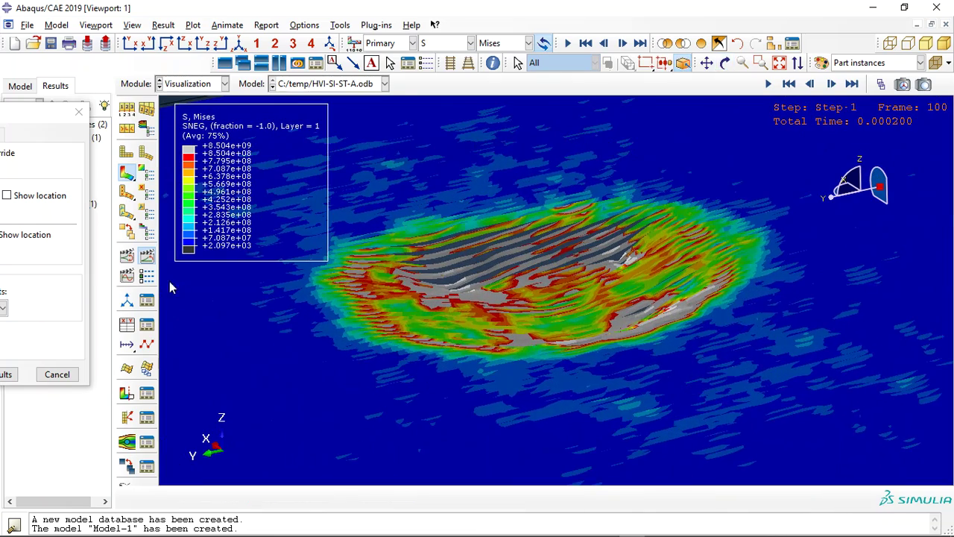
pyautogui.click(147, 257)
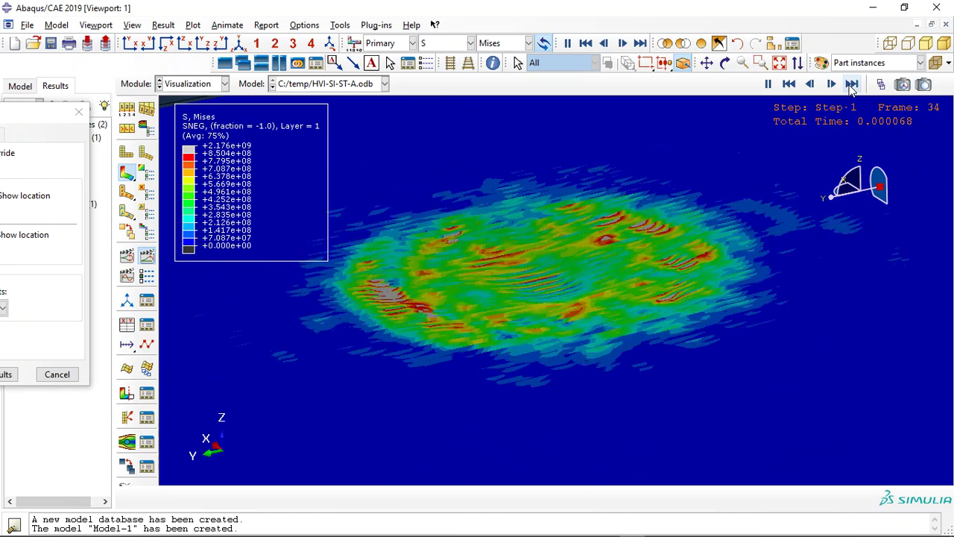
pyautogui.click(851, 84)
# Step: Display all parts again and examine the Mises stress on a view cut through the projectile and the panel layers
pyautogui.click(725, 63)
pyautogui.moveTo(582, 388); pyautogui.dragTo(411, 145)
pyautogui.click(701, 44)
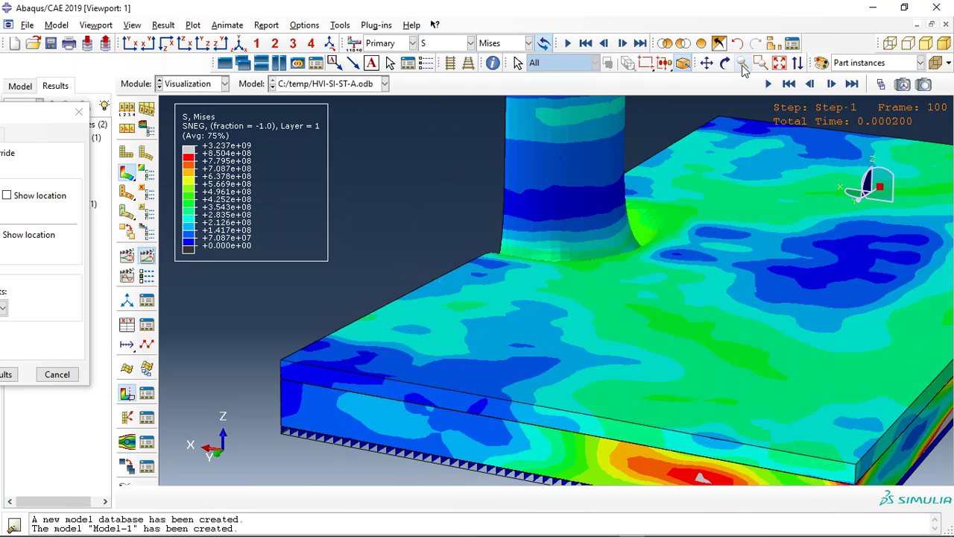
pyautogui.click(725, 62)
pyautogui.moveTo(566, 234); pyautogui.dragTo(393, 266)
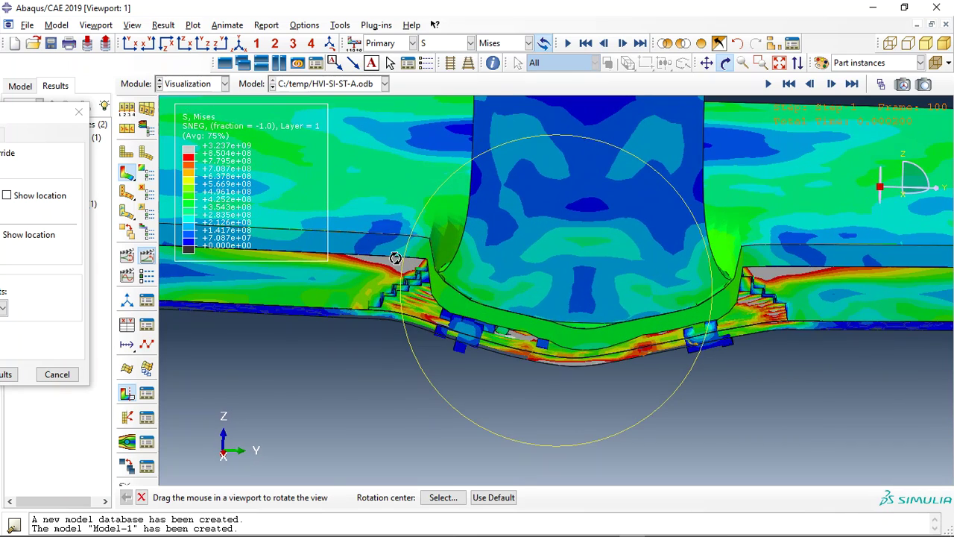
pyautogui.press('Escape')
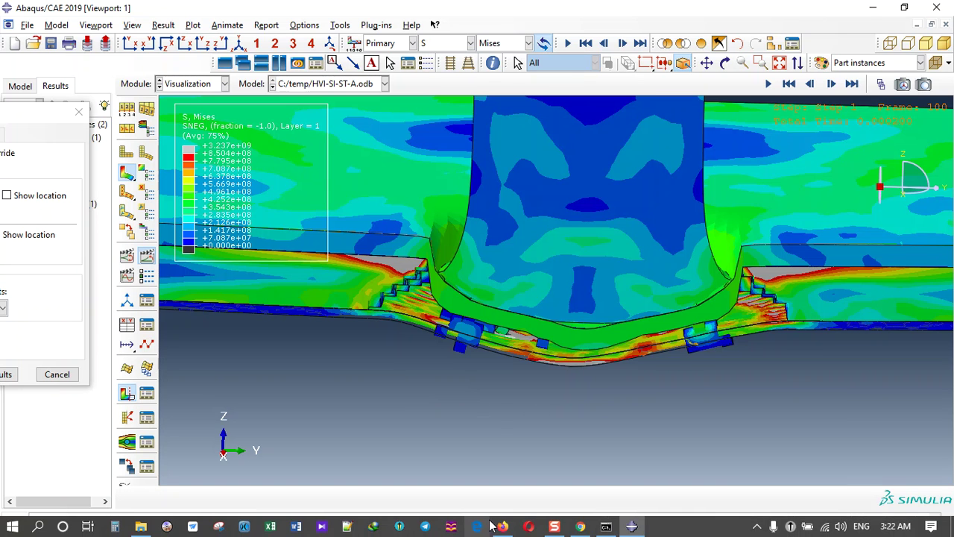
# Step: Switch to Firefox, look over the abaqusfem.com home page and open the article on steel rod impact on the Steel-Ceramic-AFRP panel
pyautogui.click(501, 527)
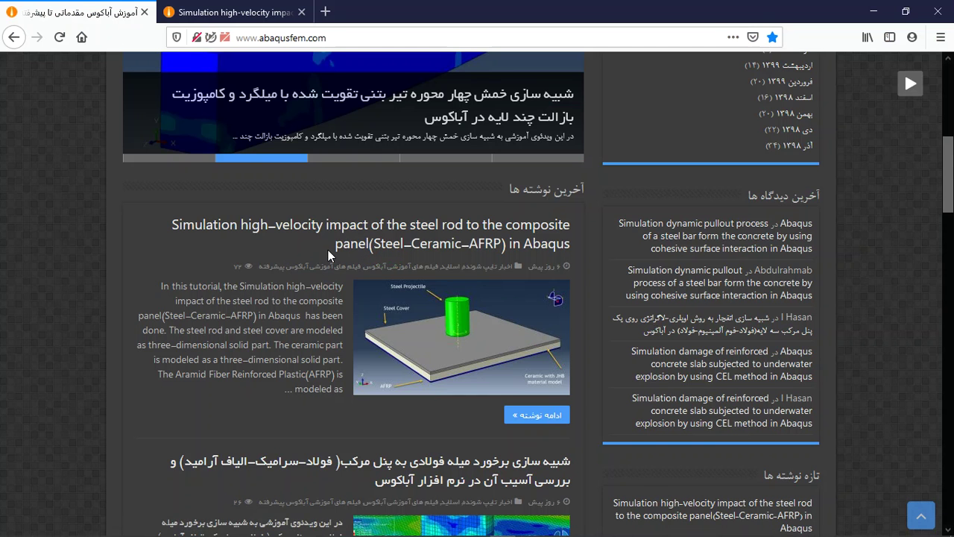
pyautogui.scroll(2, 322, 276)
pyautogui.scroll(2, 293, 325)
pyautogui.scroll(1, 172, 178)
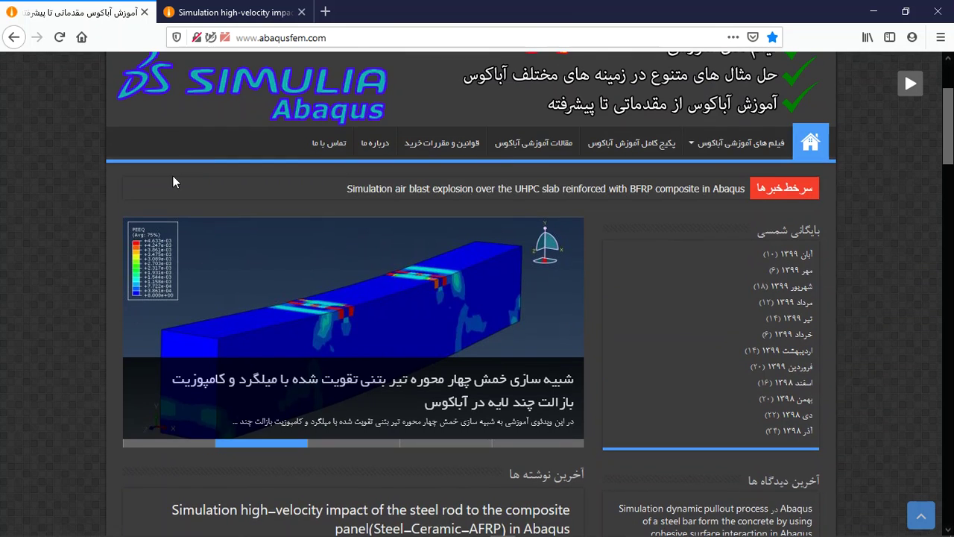
pyautogui.scroll(3, 172, 176)
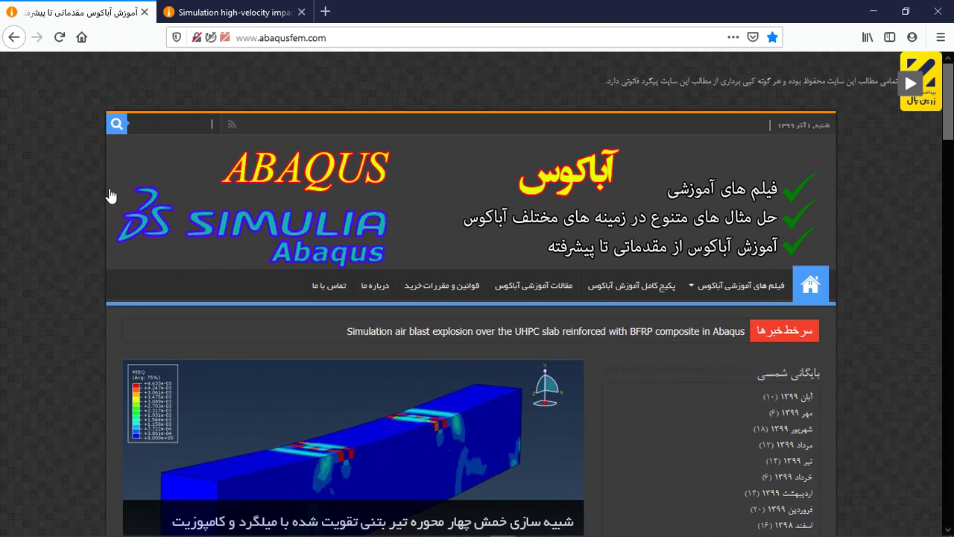
pyautogui.scroll(-6, 88, 220)
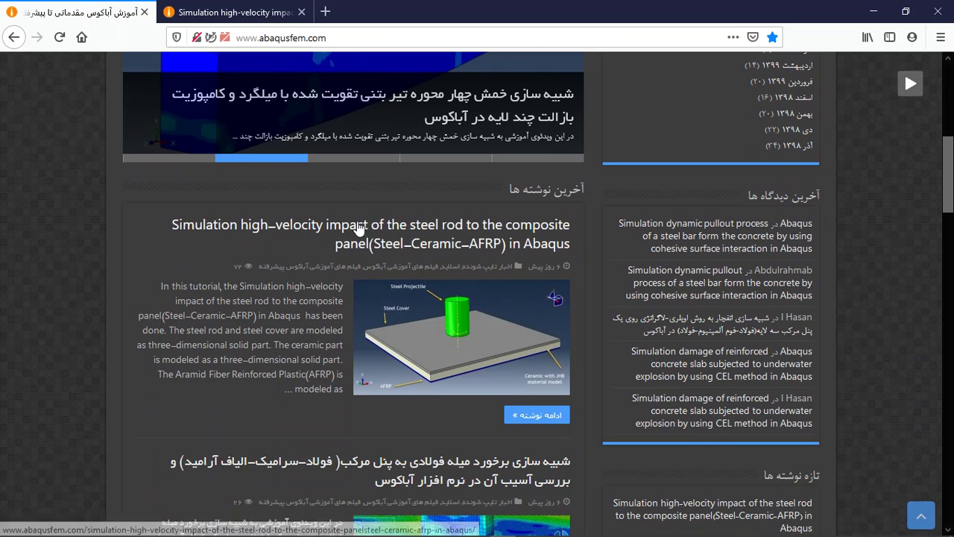
pyautogui.click(403, 296)
# Step: Read through the article's part descriptions, material models and result figures down to the purchase section
pyautogui.scroll(-5, 354, 272)
pyautogui.moveTo(290, 264); pyautogui.dragTo(140, 199)
pyautogui.click(231, 230)
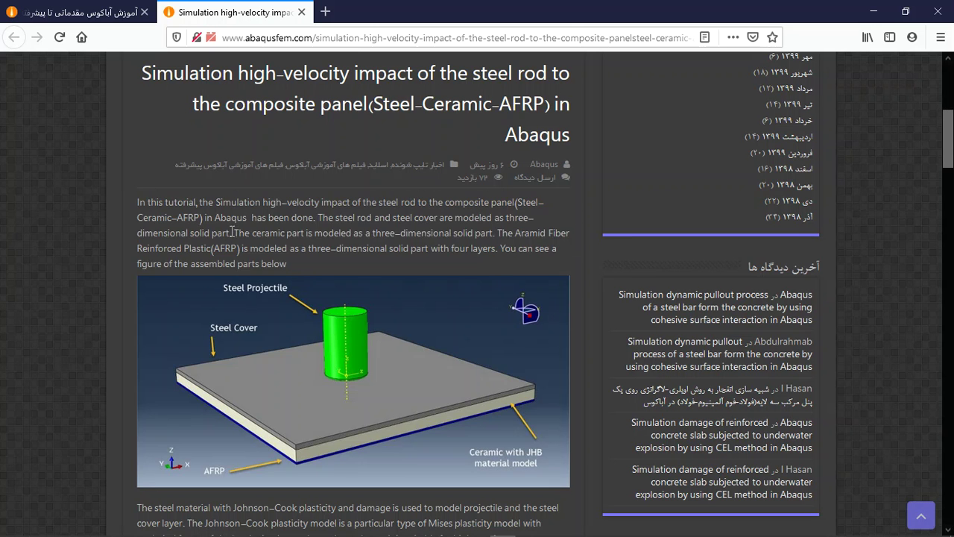
pyautogui.scroll(-2, 255, 225)
pyautogui.scroll(-2, 310, 209)
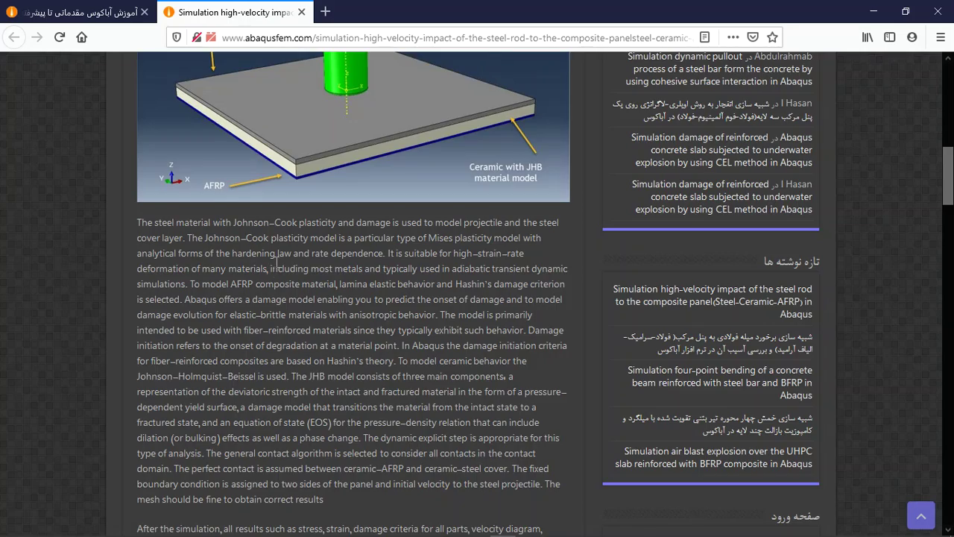
pyautogui.scroll(-5, 277, 241)
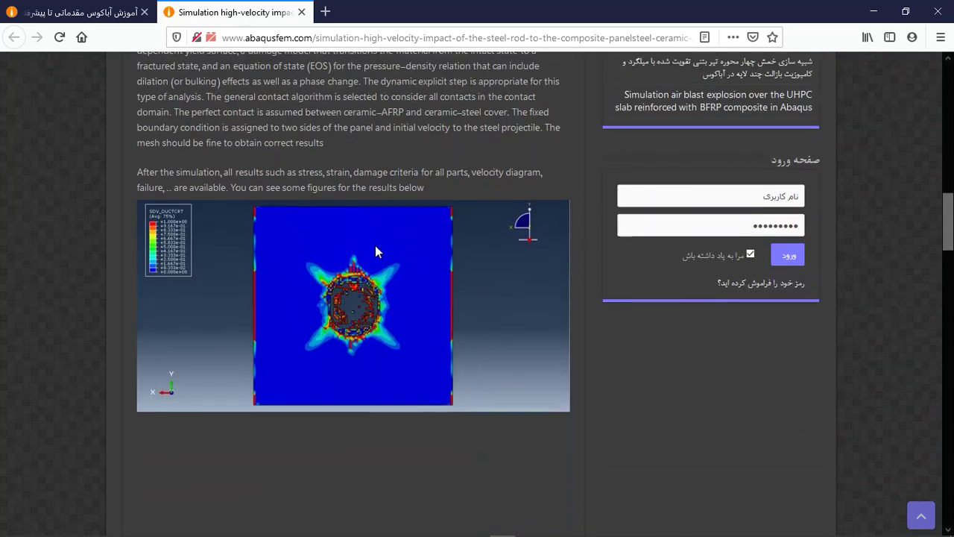
pyautogui.scroll(-9, 375, 252)
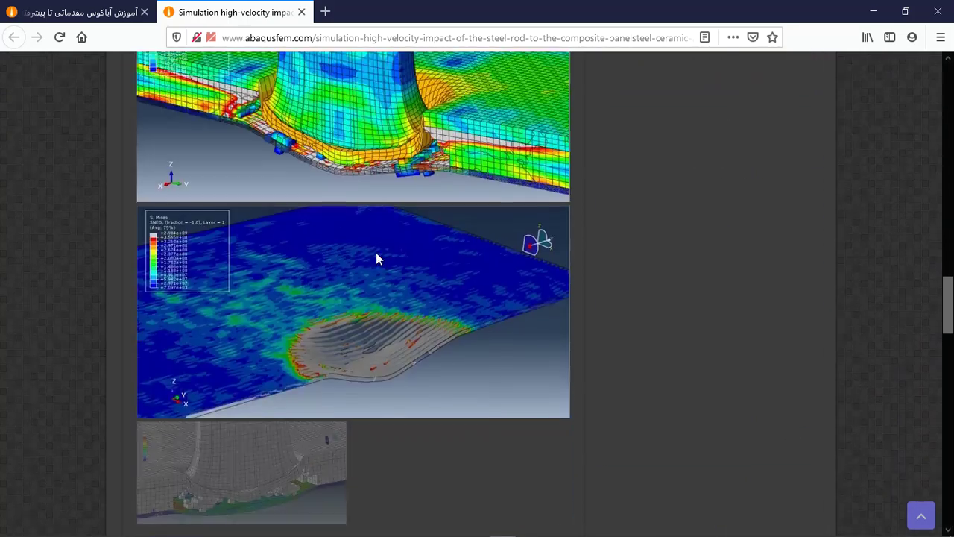
pyautogui.scroll(-5, 376, 258)
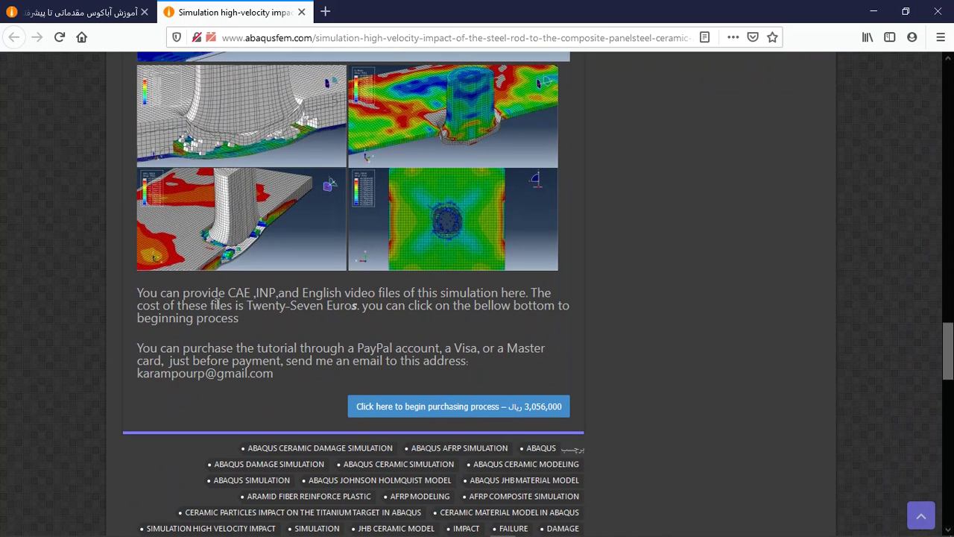
# Step: Highlight the offered CAE, INP and video files, their cost, the card payment options and the contact e-mail in the purchase section
pyautogui.moveTo(218, 291); pyautogui.dragTo(516, 288)
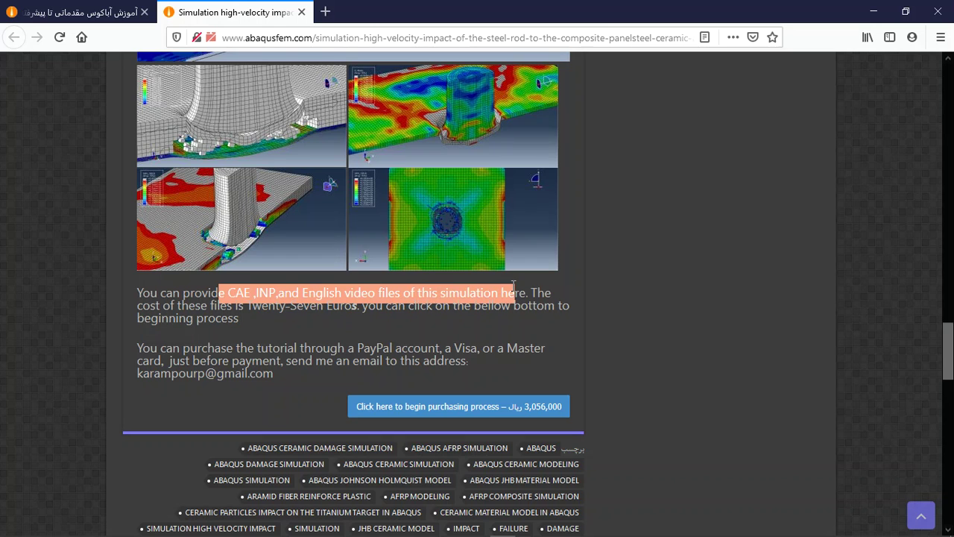
pyautogui.click(260, 311)
pyautogui.moveTo(209, 305); pyautogui.dragTo(398, 306)
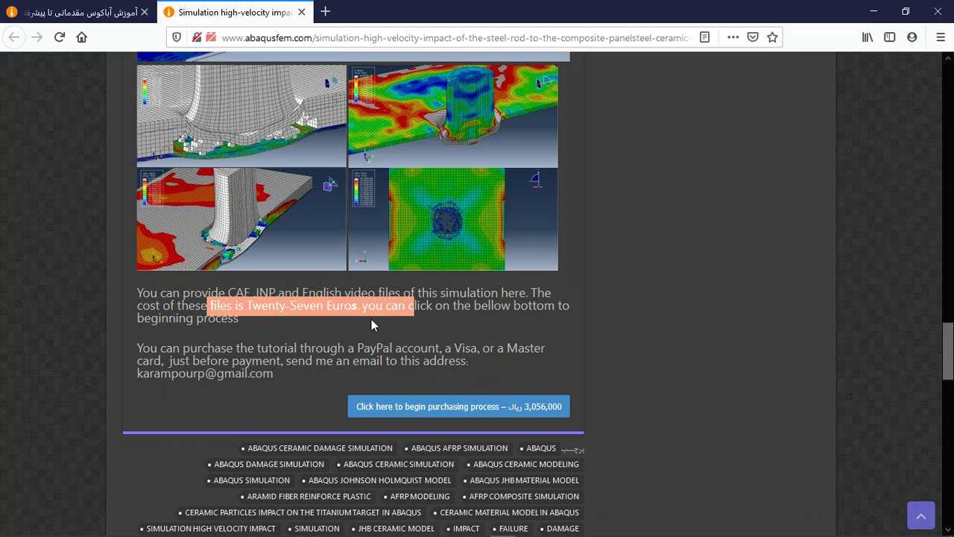
pyautogui.click(325, 331)
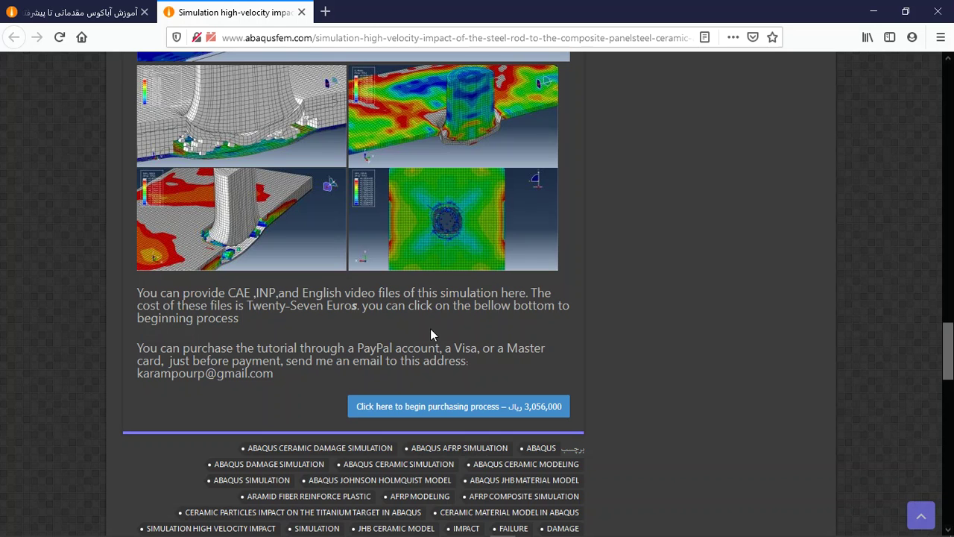
pyautogui.moveTo(454, 347); pyautogui.dragTo(546, 348)
pyautogui.moveTo(273, 375); pyautogui.dragTo(138, 375)
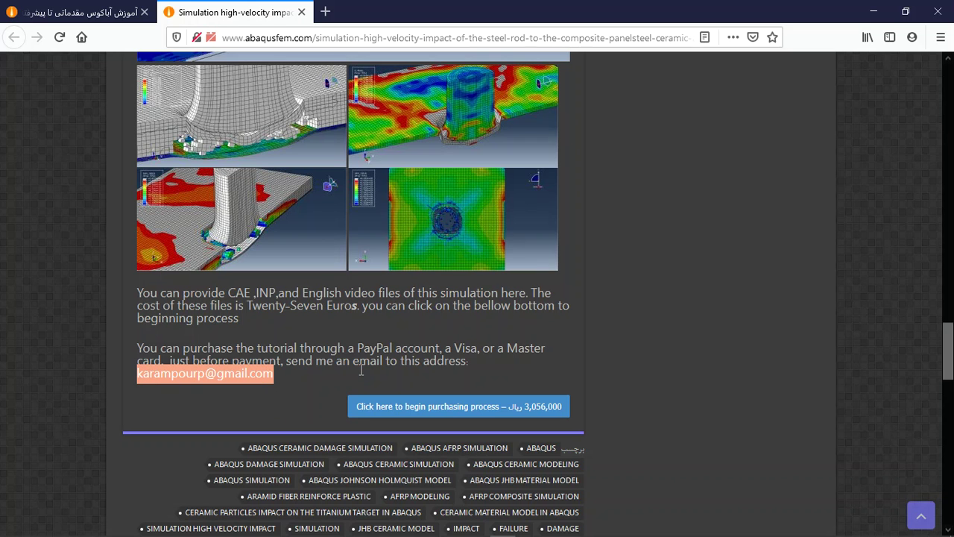
pyautogui.moveTo(602, 523)
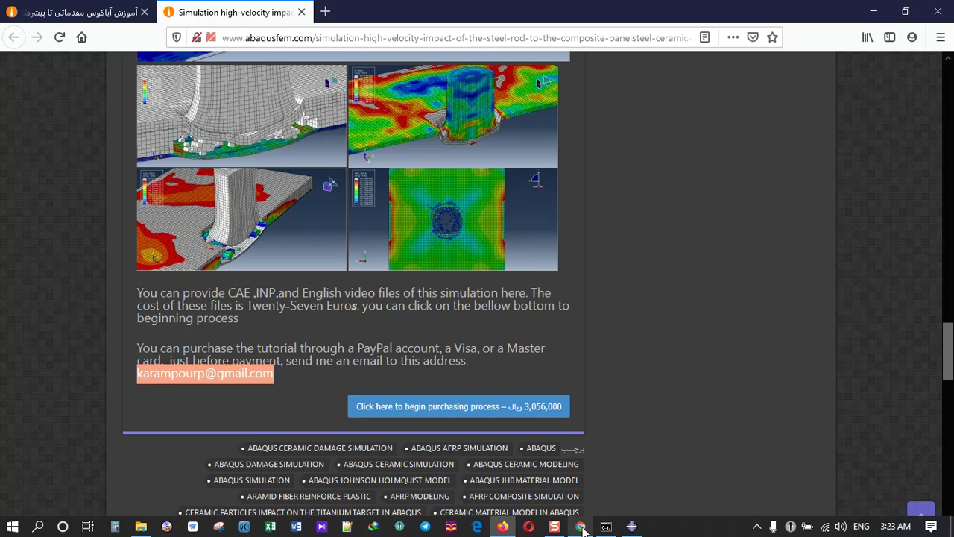